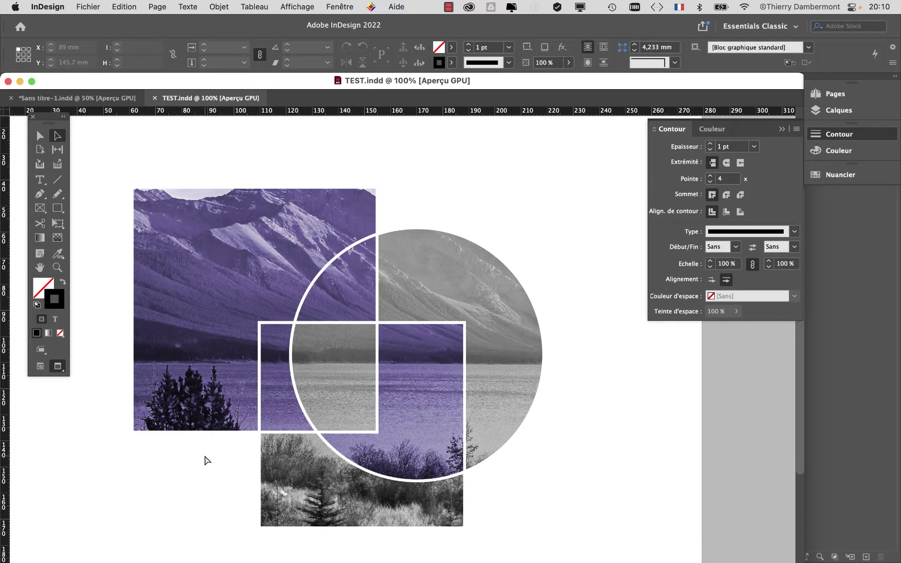
Switch to Photoshop and preview the ORIGINE, ORIGINE + NB, ORIGINE + NB + TS and ORIGINE + TS layer comps of photo-lac-02.psd.
{"action": "key", "text": "super+Tab"}
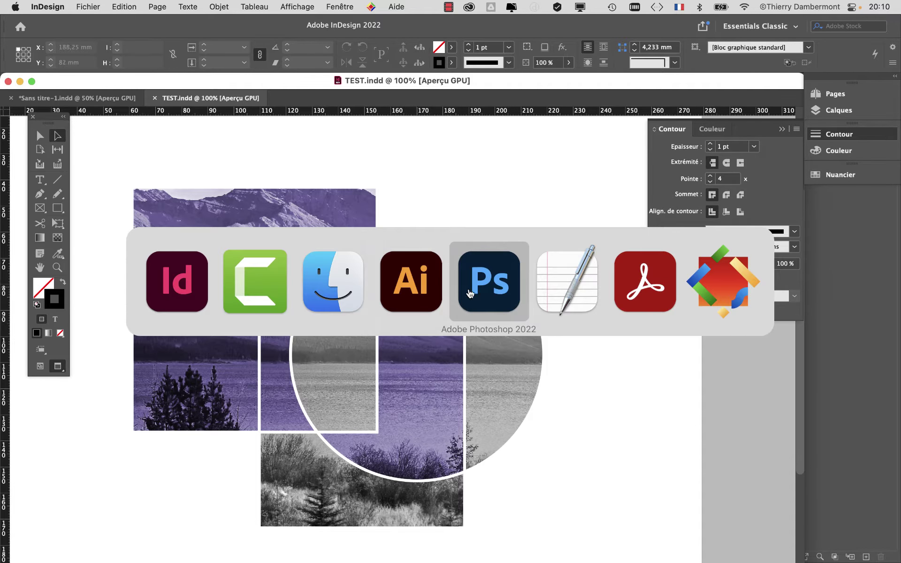
{"action": "key", "text": "alt+super+h"}
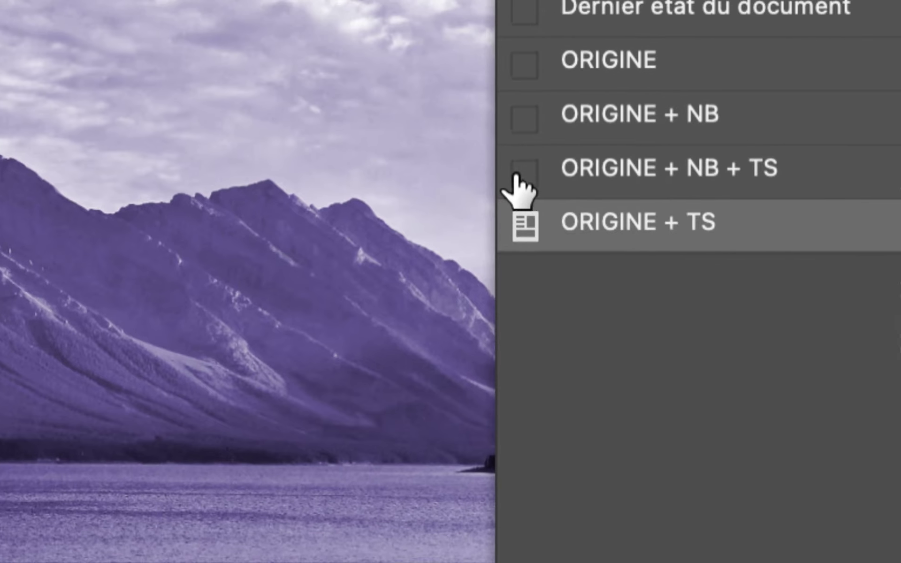
{"action": "left_click", "coordinate": [599, 149]}
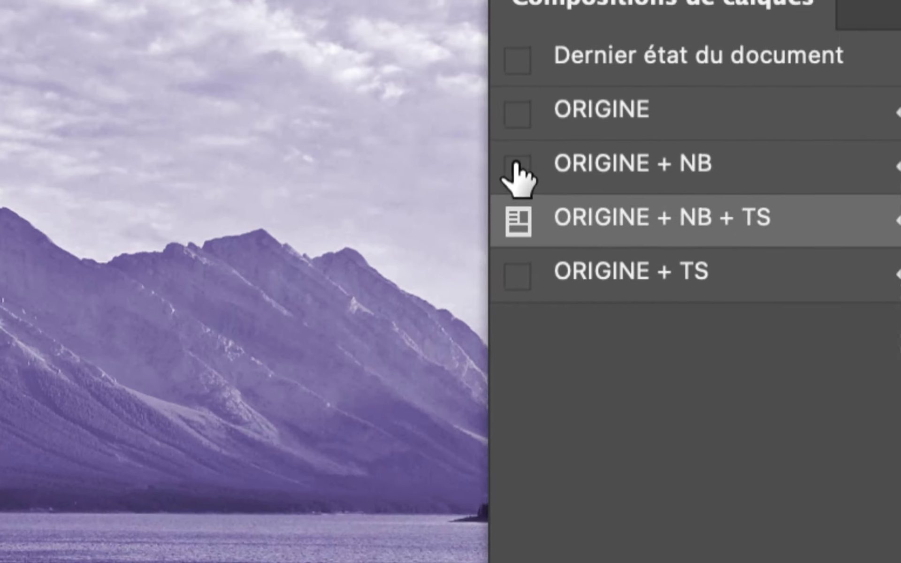
{"action": "left_click", "coordinate": [600, 95]}
{"action": "left_click", "coordinate": [516, 127]}
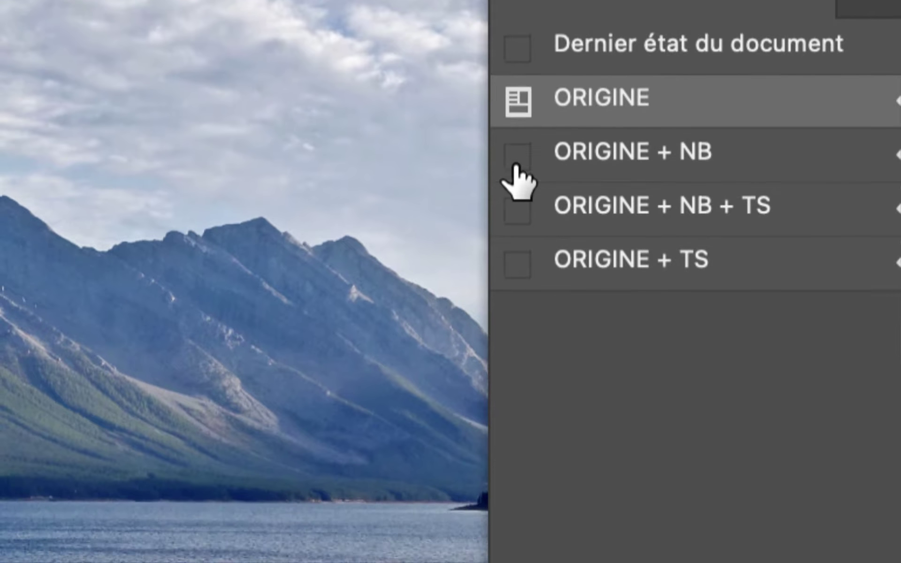
{"action": "left_click", "coordinate": [516, 181]}
{"action": "left_click", "coordinate": [516, 185]}
{"action": "left_click", "coordinate": [516, 235]}
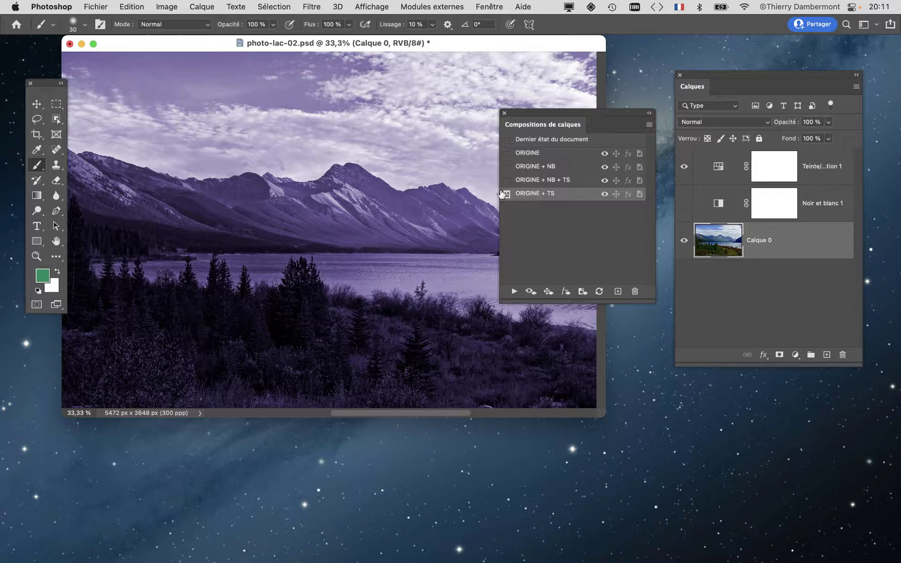
{"action": "left_click", "coordinate": [507, 168]}
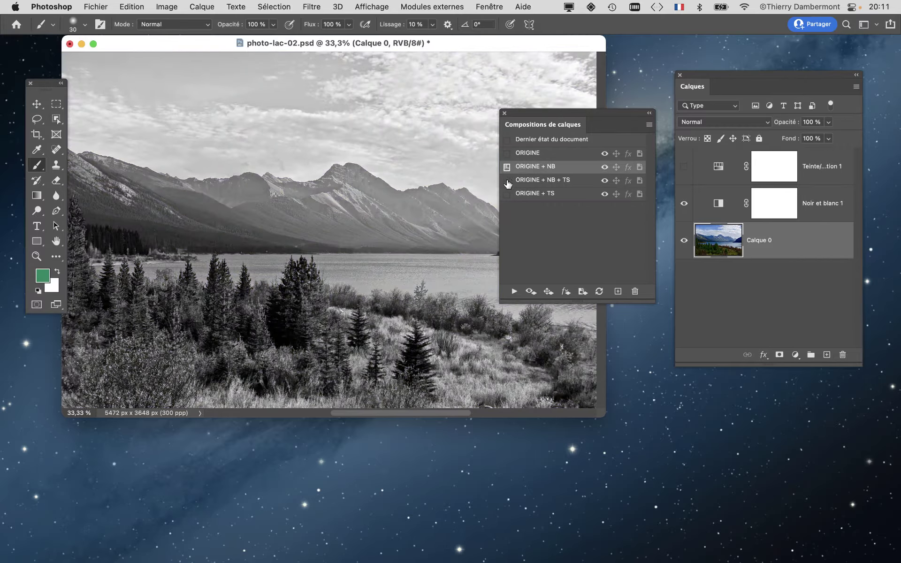
{"action": "left_click", "coordinate": [507, 180]}
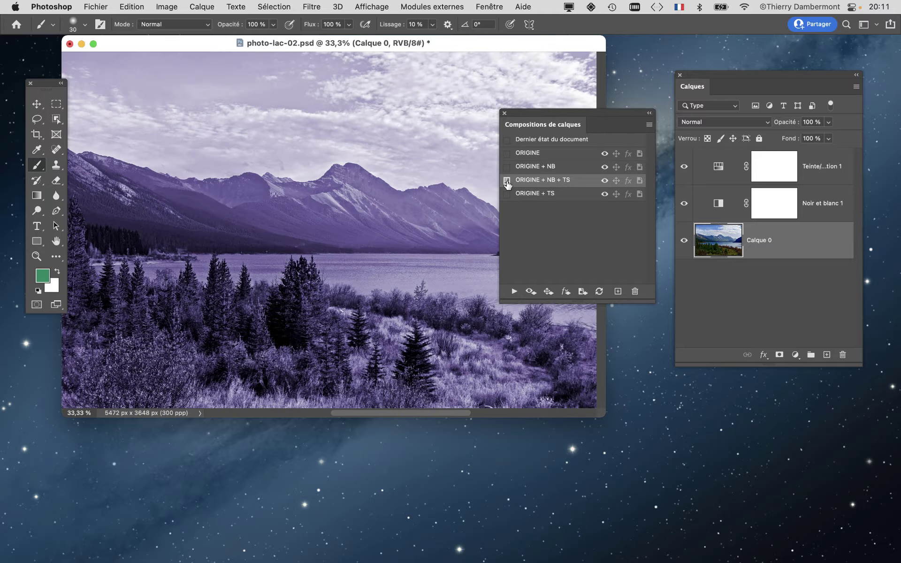
Compare the ORIGINE + NB and ORIGINE + NB + TS layer comps by alternating between them, ending on ORIGINE + NB + TS.
{"action": "left_click", "coordinate": [507, 167]}
{"action": "left_click", "coordinate": [507, 180]}
{"action": "left_click", "coordinate": [507, 167]}
{"action": "left_click", "coordinate": [507, 180]}
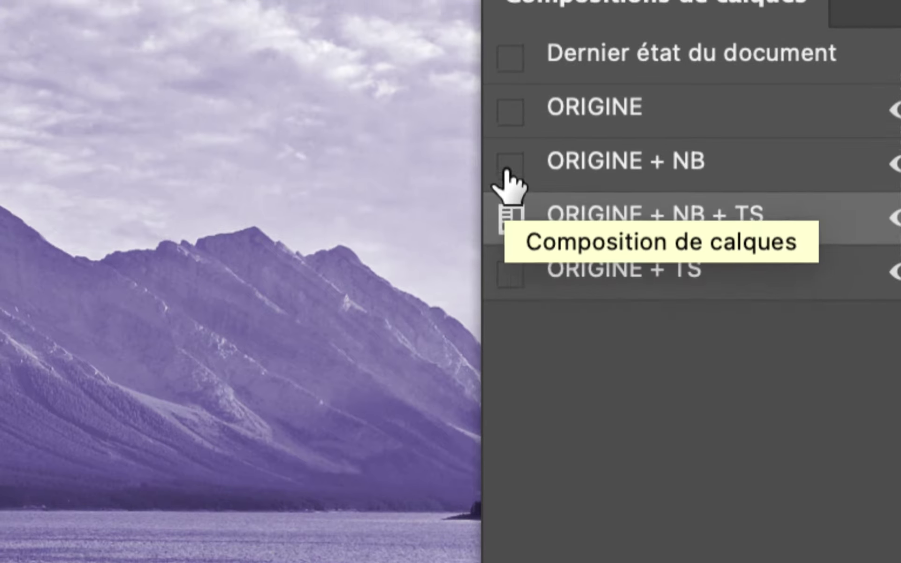
{"action": "left_click", "coordinate": [507, 167]}
{"action": "left_click", "coordinate": [507, 180]}
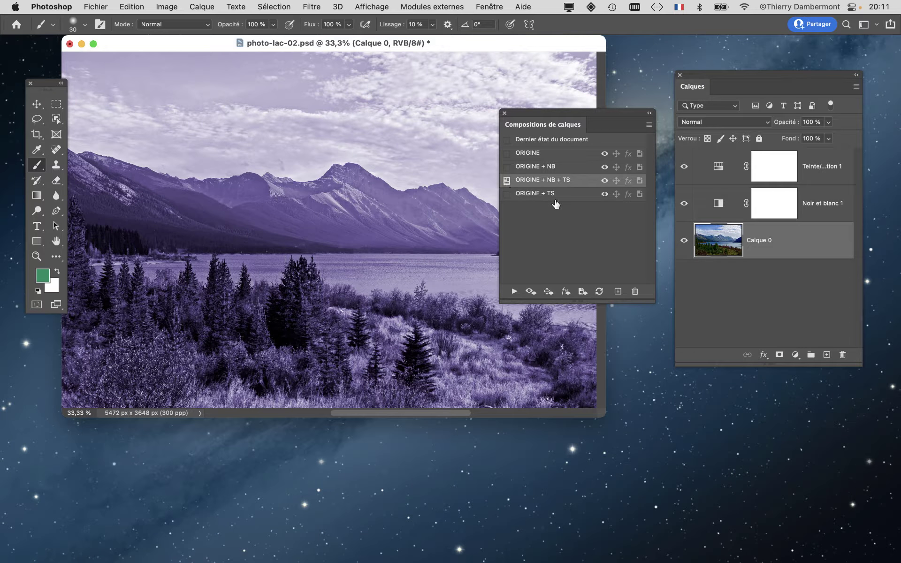
Switch to InDesign and bring the overlapping lake picture shapes of TEST.indd into view at 100% zoom.
{"action": "key", "text": "super+Tab"}
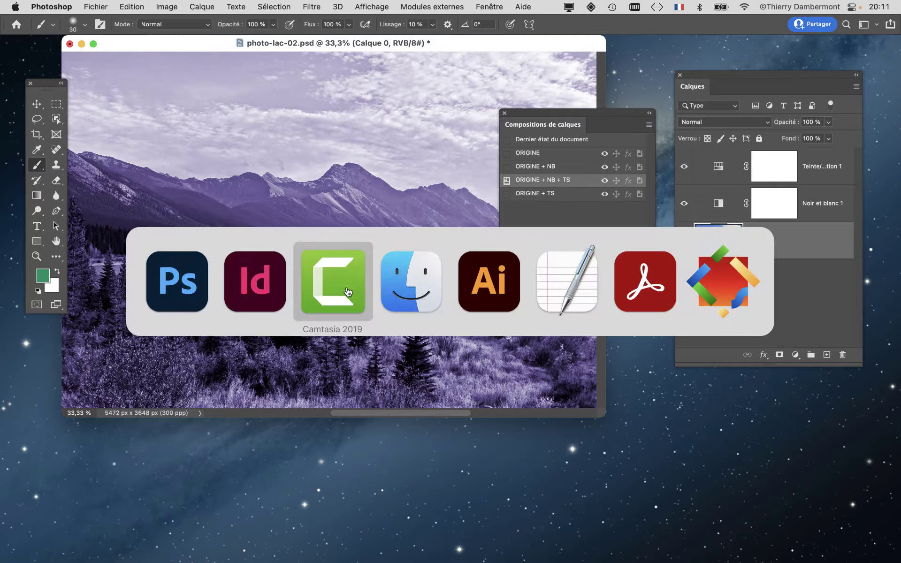
{"action": "left_click", "coordinate": [256, 282]}
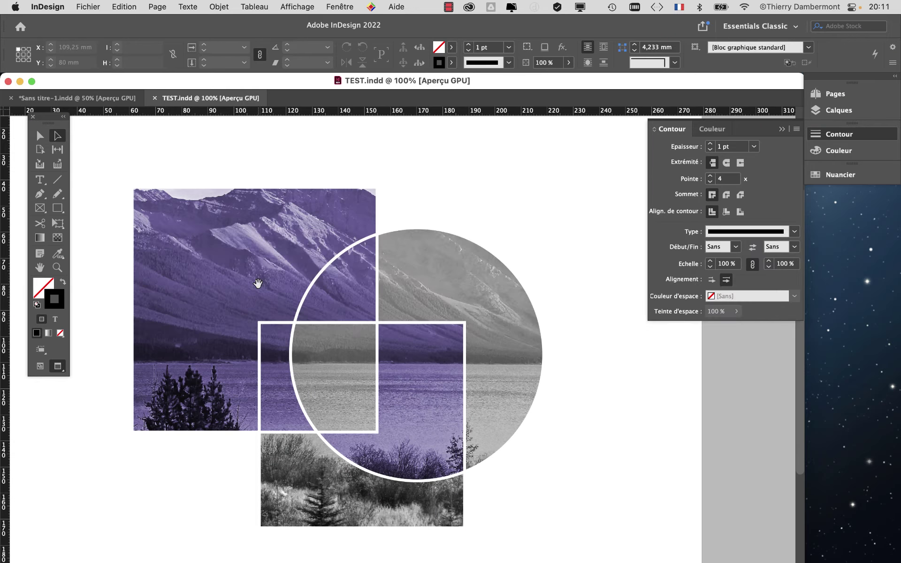
{"action": "scroll", "coordinate": [471, 318], "scroll_direction": "down", "scroll_amount": 1}
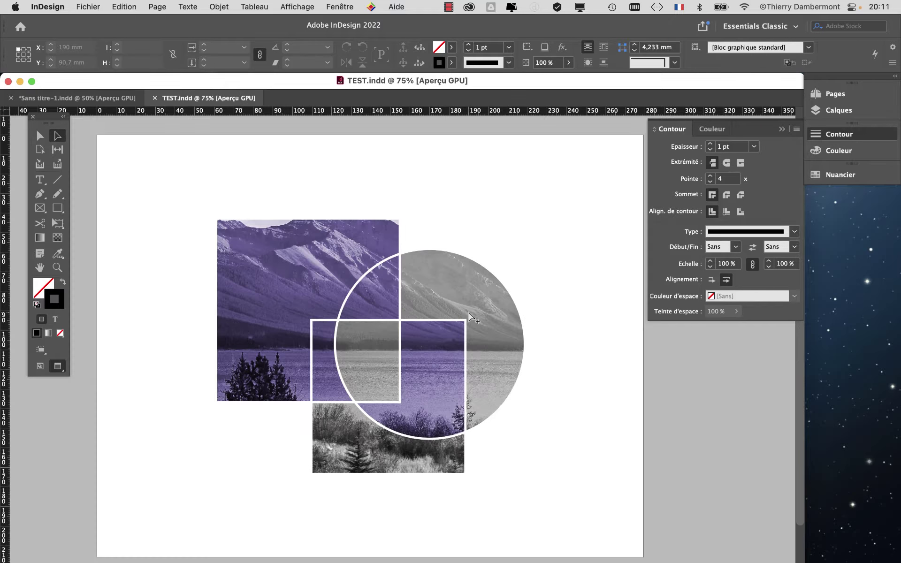
{"action": "scroll", "coordinate": [469, 324], "scroll_direction": "down", "scroll_amount": 1}
{"action": "scroll", "coordinate": [441, 378], "scroll_direction": "up", "scroll_amount": 2}
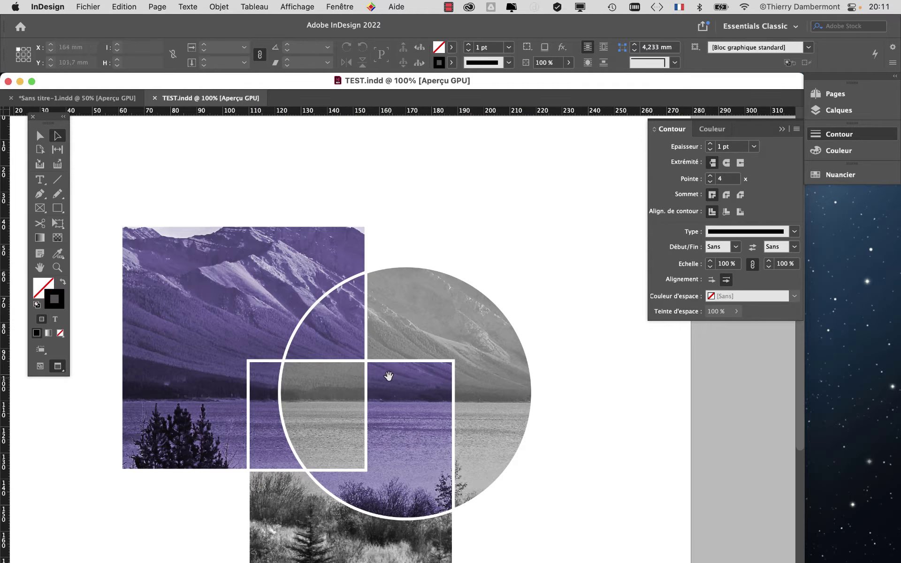
{"action": "left_click_drag", "start_coordinate": [388, 375], "coordinate": [417, 307]}
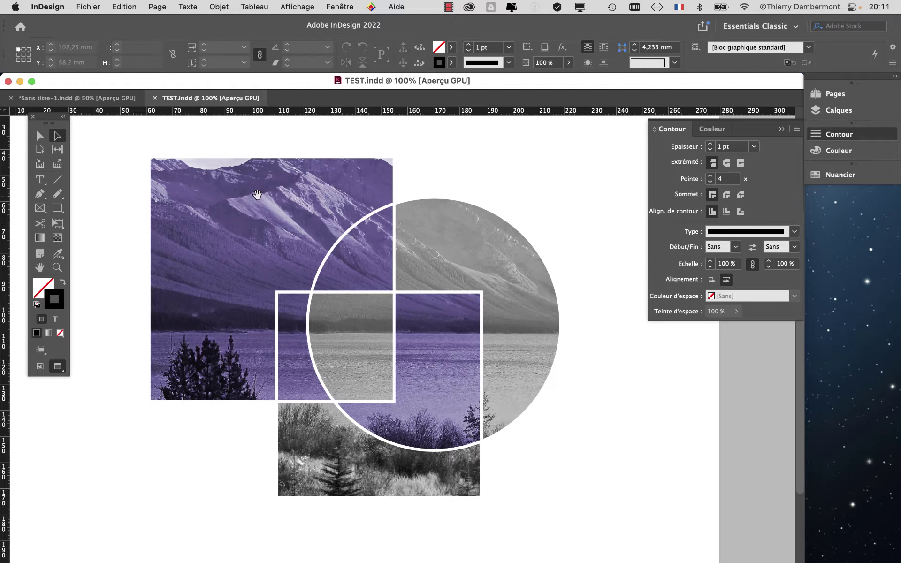
Apply the ORIGINE layer comp to the upper picture segment where the circle overlaps the large square, through its object layer options.
{"action": "left_click", "coordinate": [360, 230]}
{"action": "left_click", "coordinate": [360, 229]}
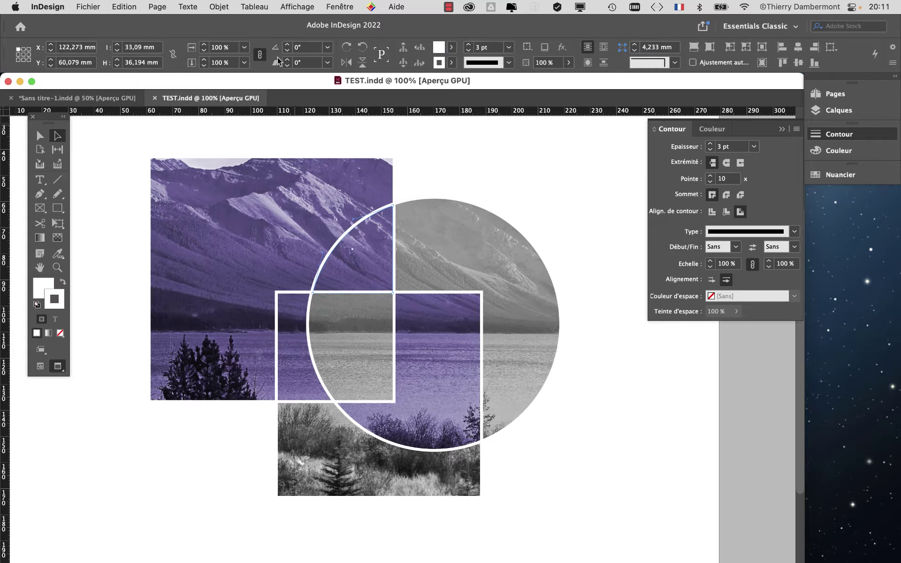
{"action": "left_click", "coordinate": [218, 7]}
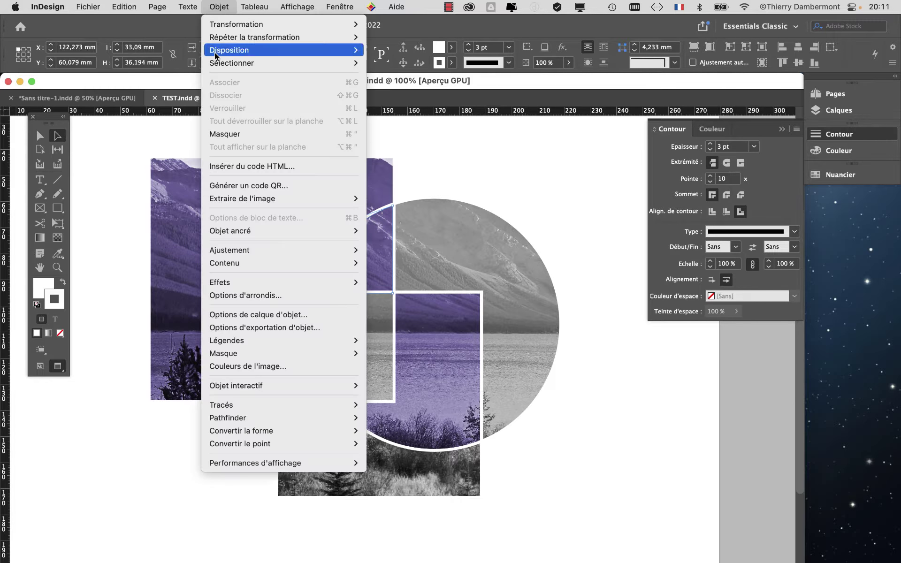
{"action": "left_click", "coordinate": [315, 315]}
{"action": "left_click", "coordinate": [698, 171]}
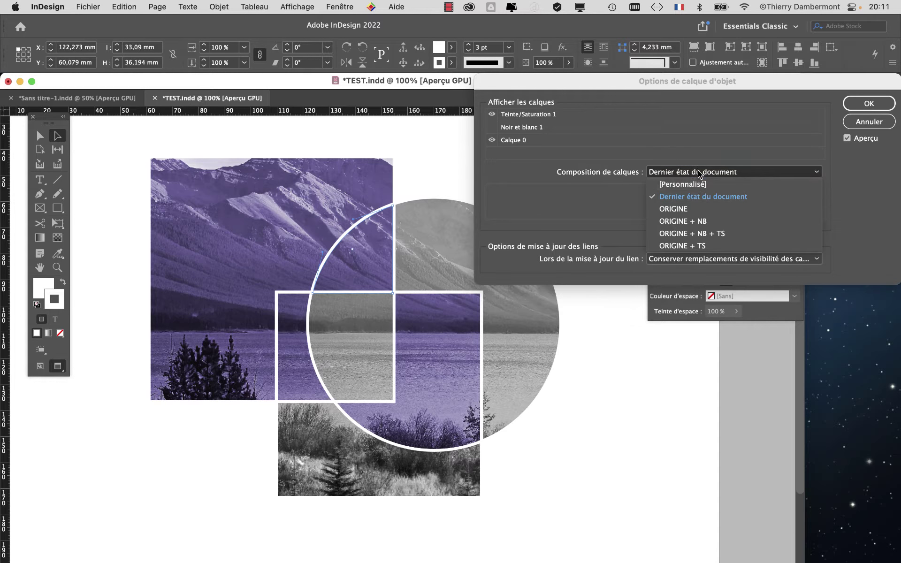
{"action": "left_click", "coordinate": [702, 209]}
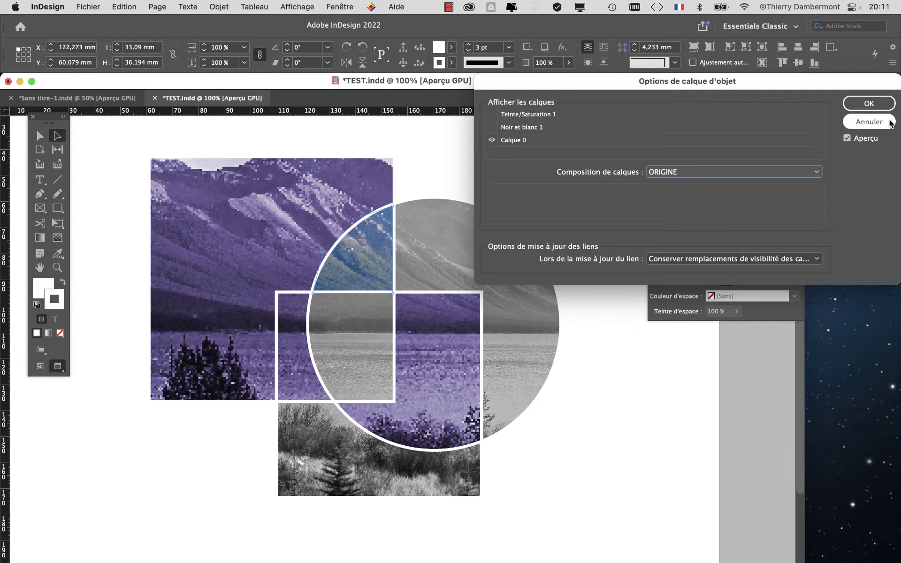
{"action": "left_click", "coordinate": [869, 103]}
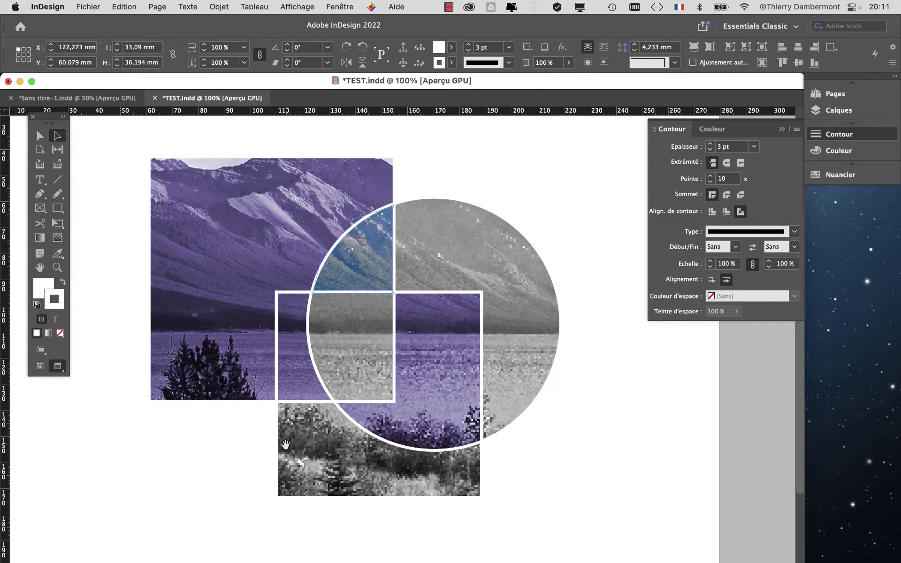
Apply the ORIGINE layer comp to the black-and-white picture segment below the circle, through its object layer options.
{"action": "left_click", "coordinate": [331, 488]}
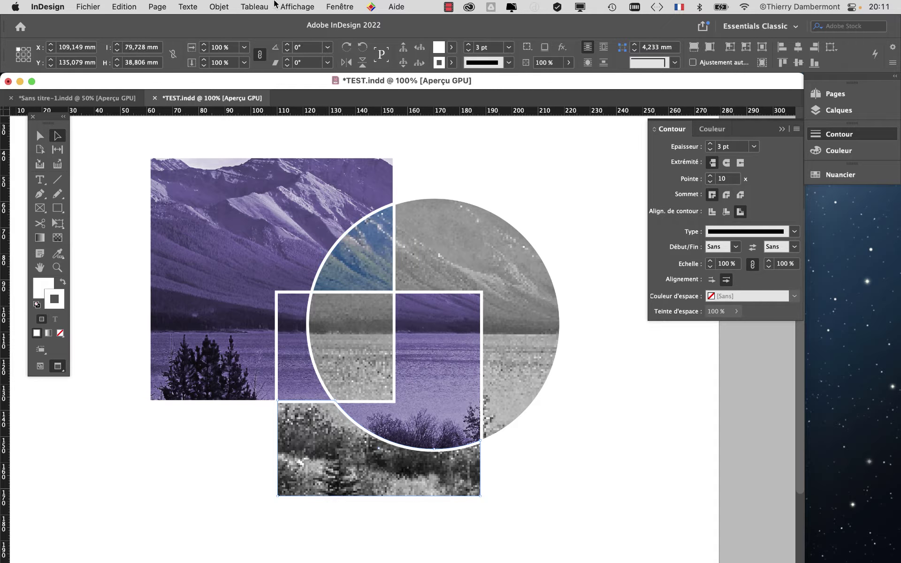
{"action": "left_click", "coordinate": [224, 7]}
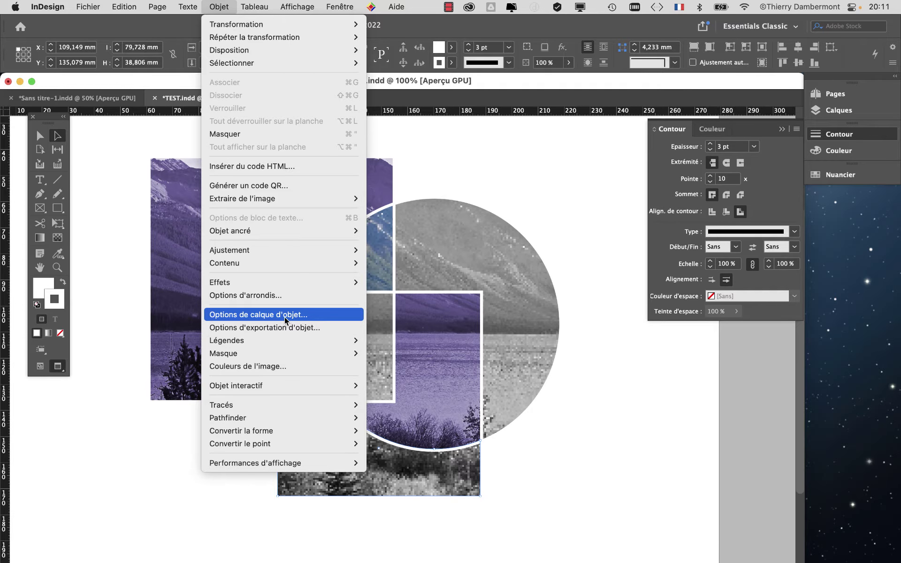
{"action": "left_click", "coordinate": [284, 316]}
{"action": "left_click", "coordinate": [707, 172]}
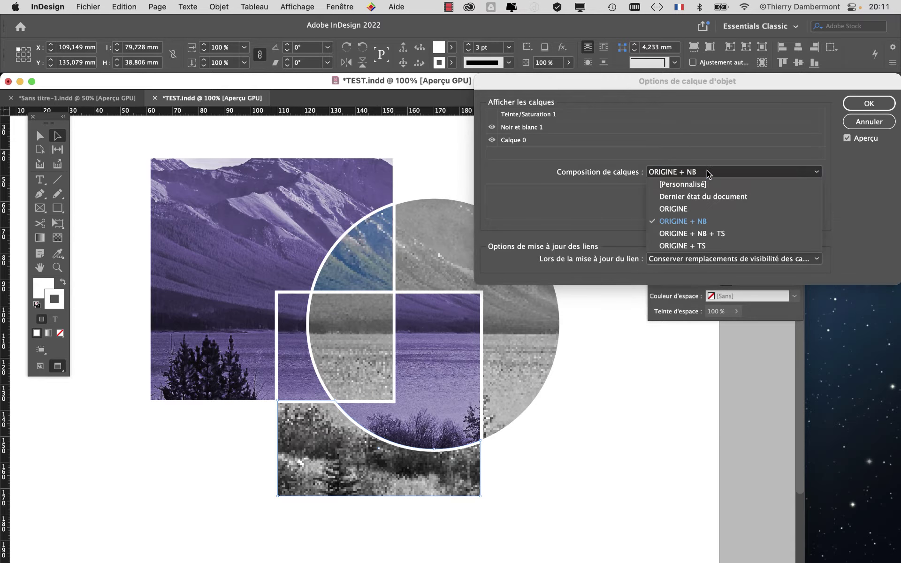
{"action": "left_click", "coordinate": [702, 209]}
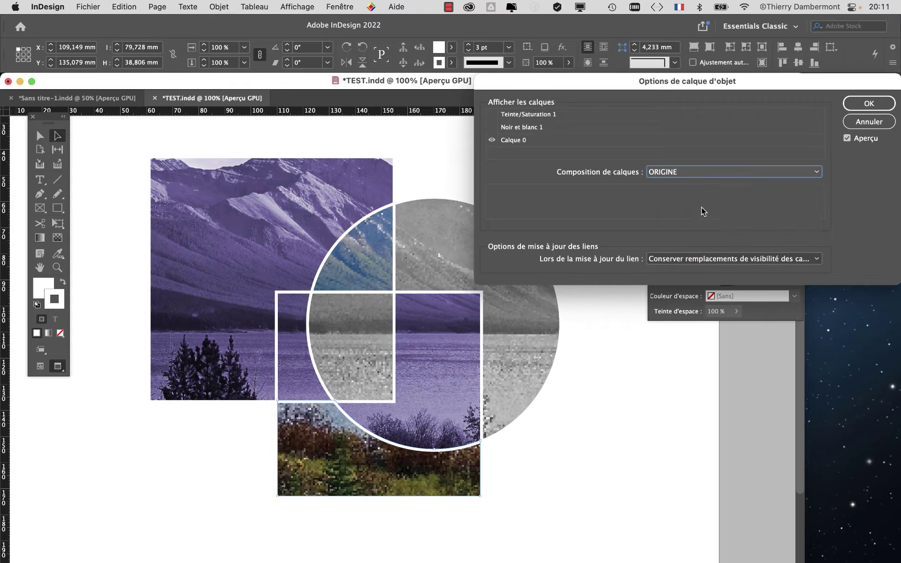
{"action": "left_click", "coordinate": [856, 122]}
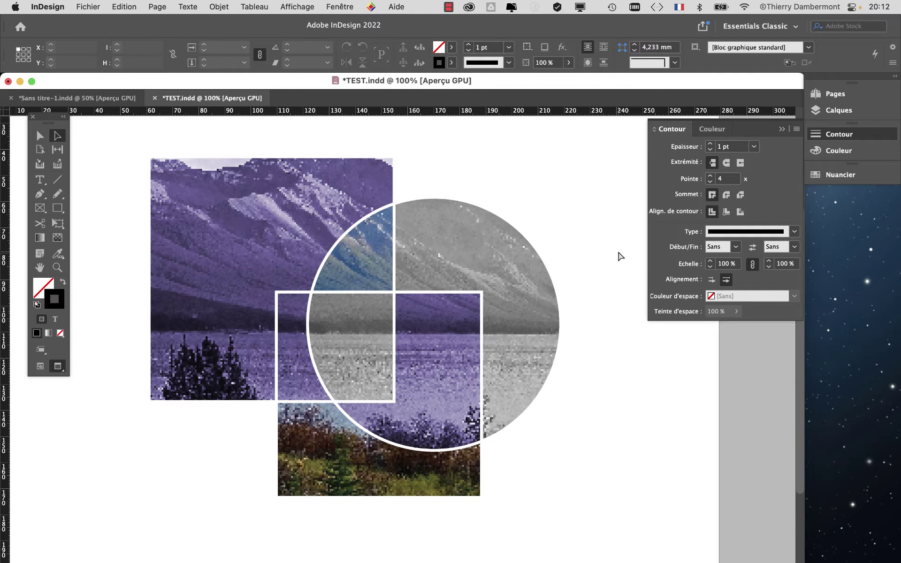
Save the layout as a new document named TEST-2.indd in the same folder.
{"action": "key", "text": "super+minus"}
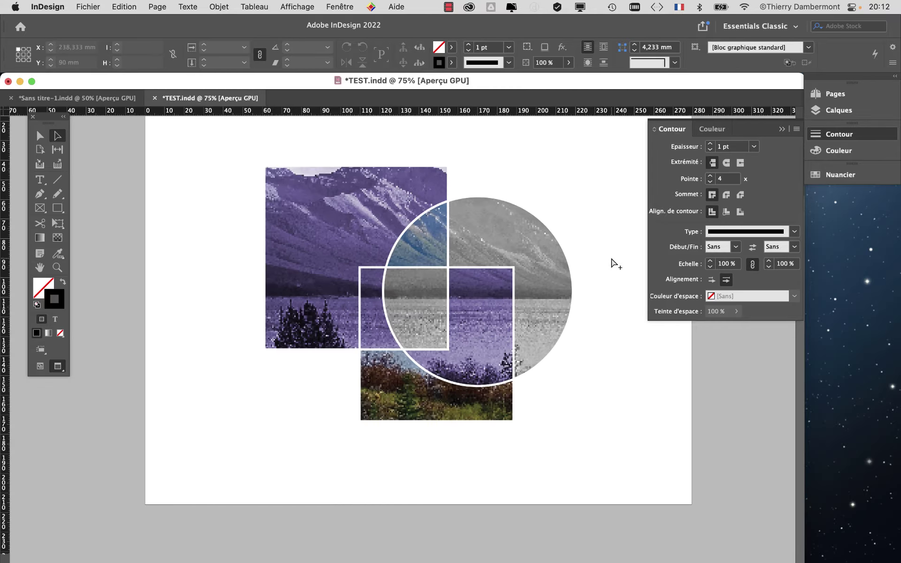
{"action": "left_click_drag", "start_coordinate": [595, 332], "coordinate": [523, 328]}
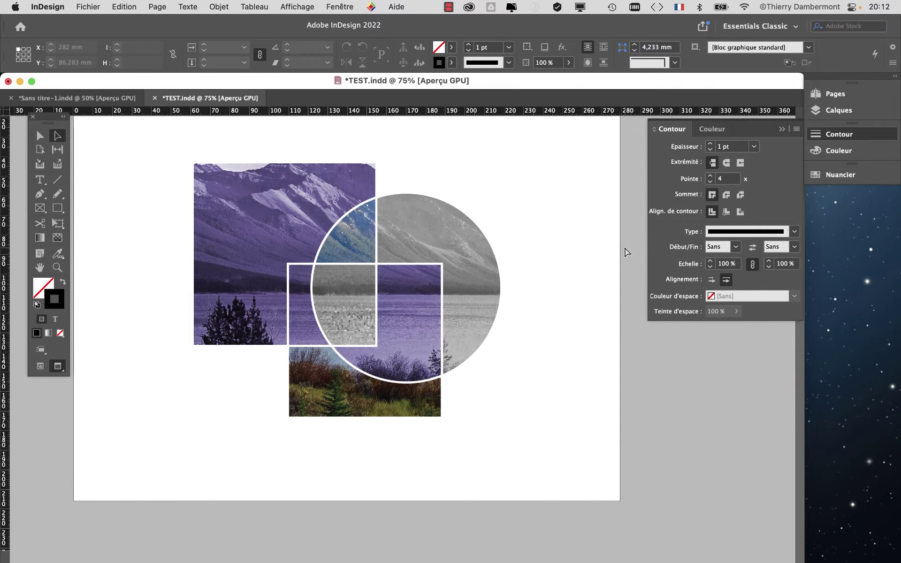
{"action": "left_click", "coordinate": [99, 4]}
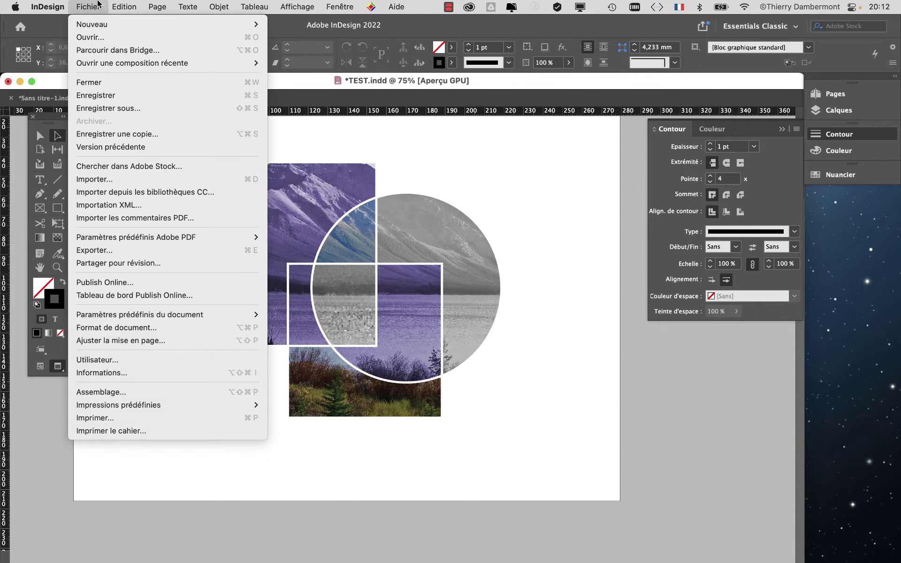
{"action": "left_click", "coordinate": [112, 108]}
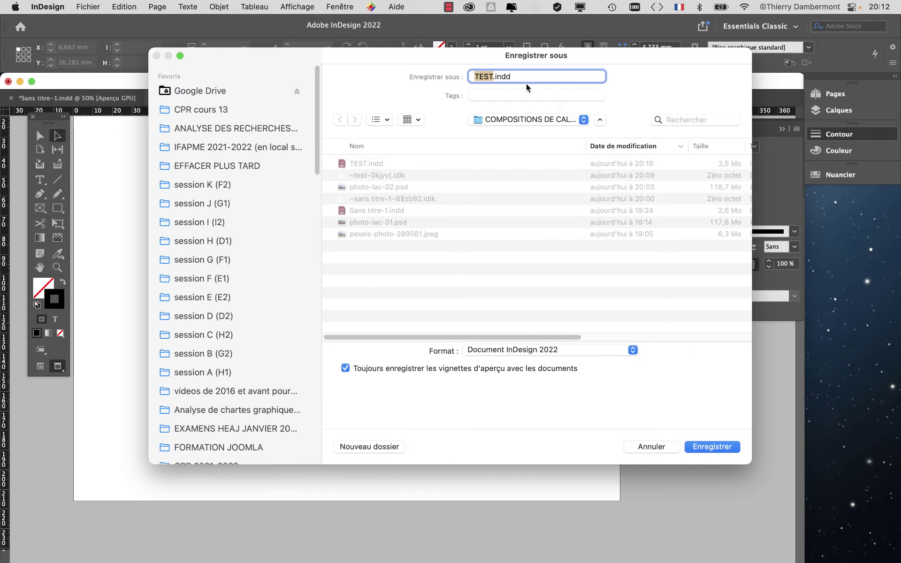
{"action": "left_click", "coordinate": [490, 76]}
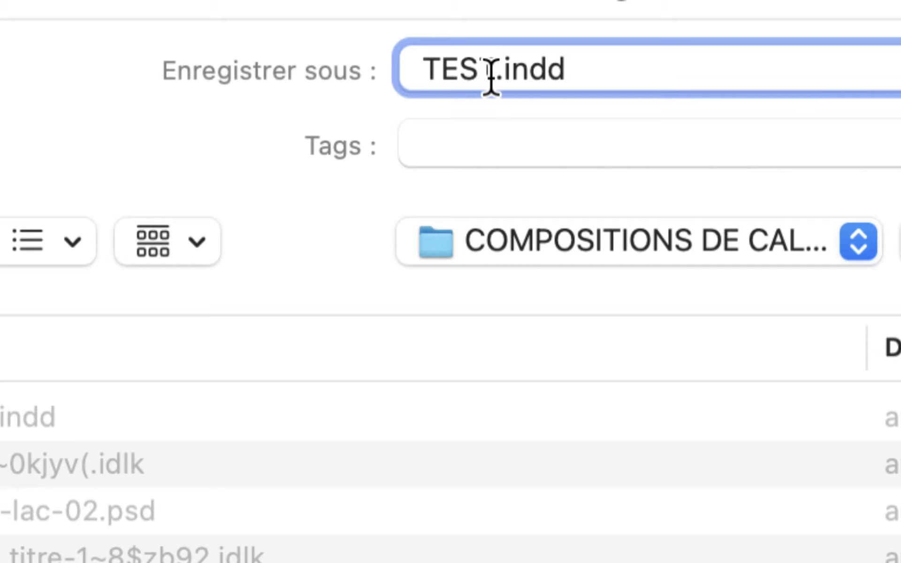
{"action": "type", "text": "-2"}
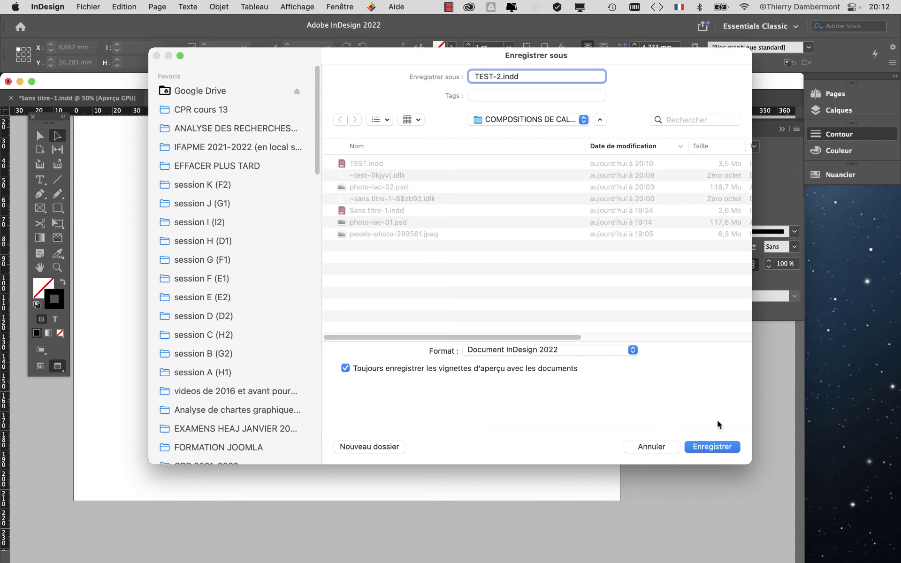
{"action": "left_click", "coordinate": [716, 447]}
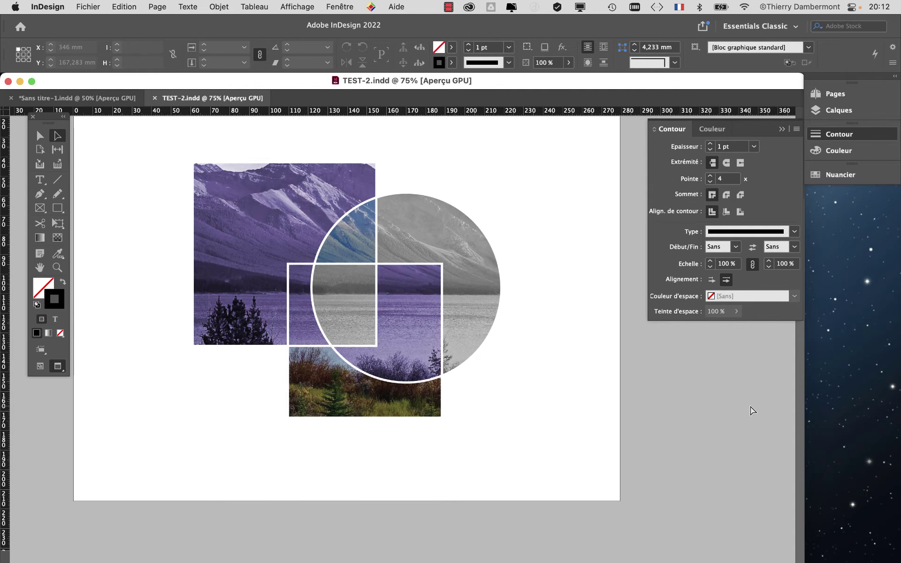
Apply the ORIGINE + NB layer comp to the large purple square picture through its object layer options.
{"action": "key", "text": "super+equal"}
{"action": "key", "text": "super+equal"}
{"action": "left_click_drag", "start_coordinate": [365, 388], "coordinate": [359, 353]}
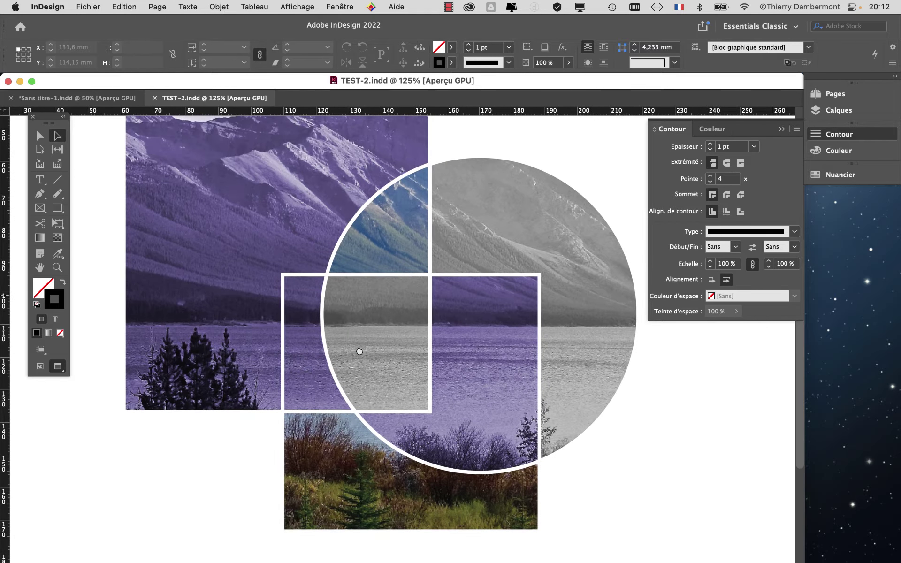
{"action": "key", "text": "super+minus"}
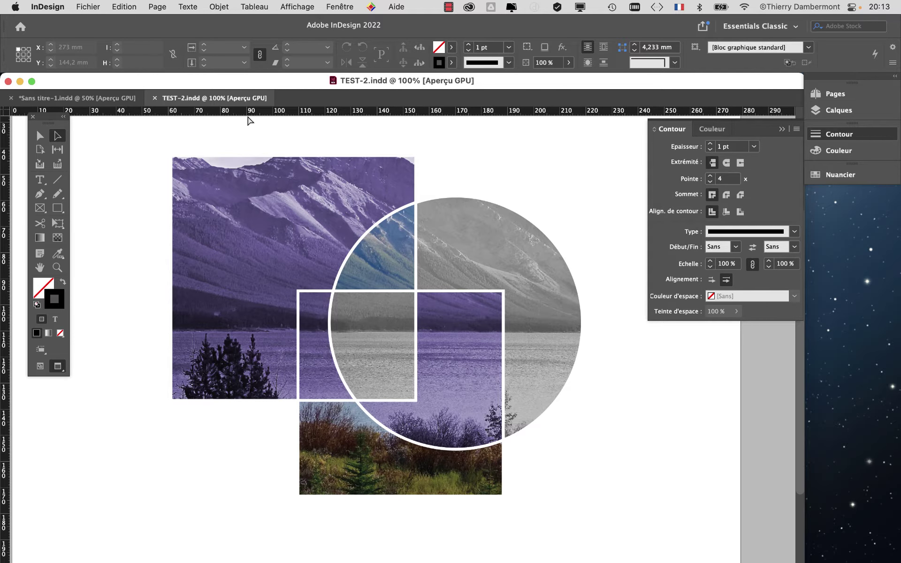
{"action": "left_click", "coordinate": [218, 160]}
{"action": "left_click", "coordinate": [219, 7]}
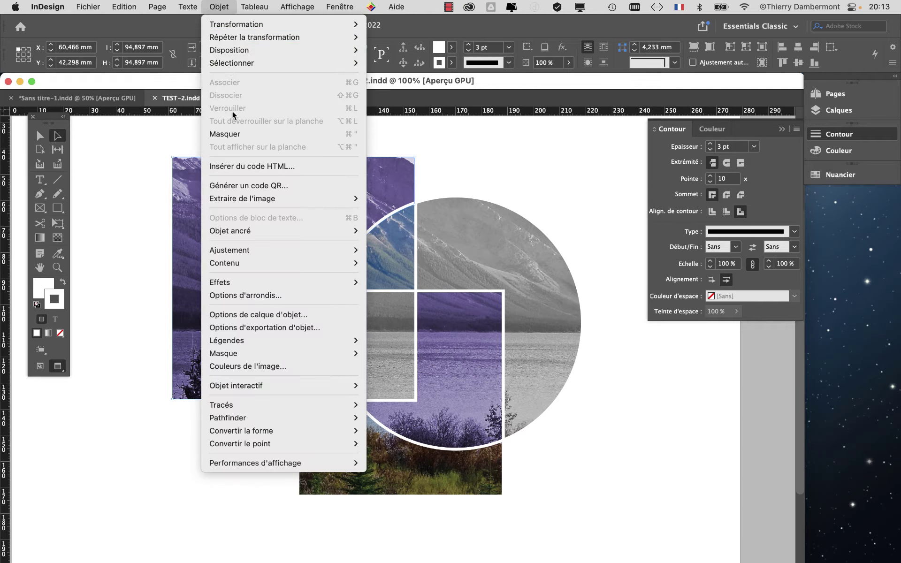
{"action": "left_click", "coordinate": [307, 315]}
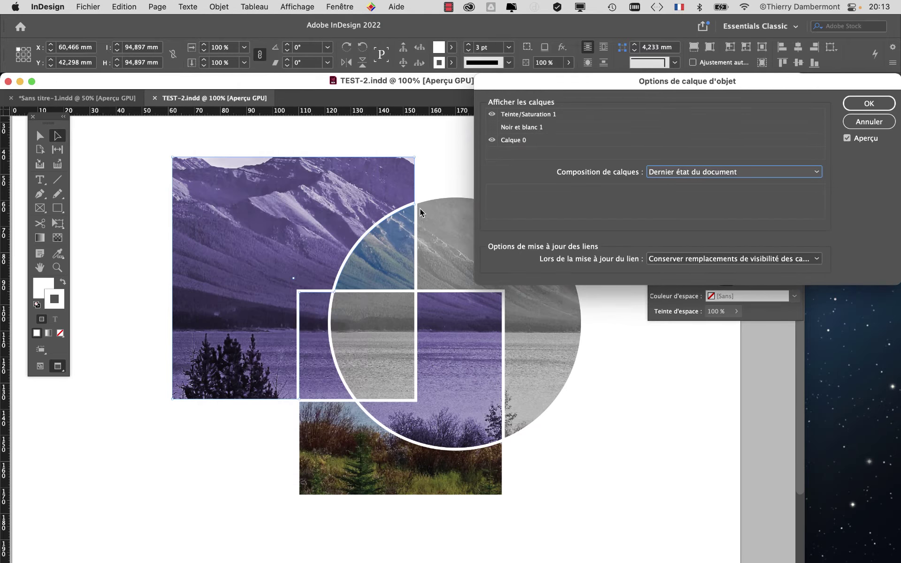
{"action": "left_click", "coordinate": [688, 173]}
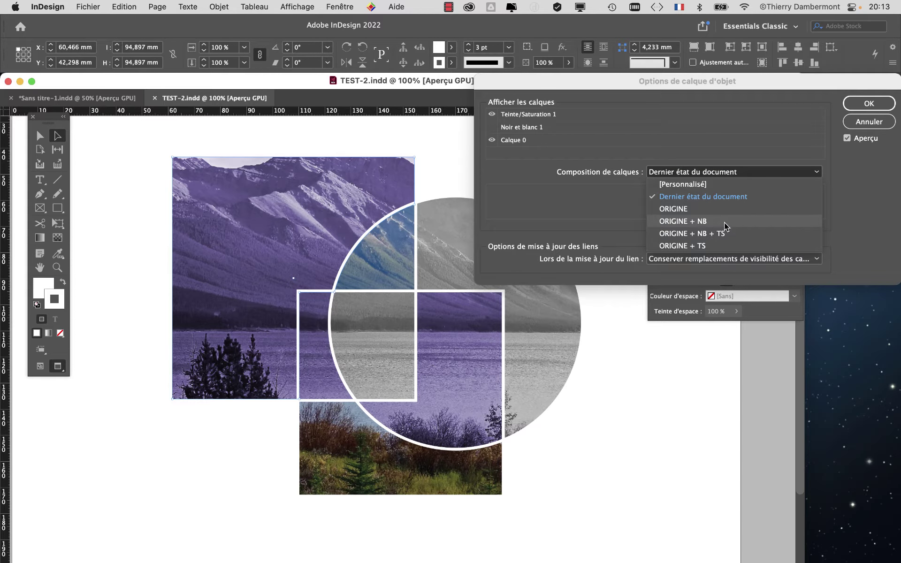
{"action": "left_click", "coordinate": [726, 225]}
{"action": "left_click", "coordinate": [850, 103]}
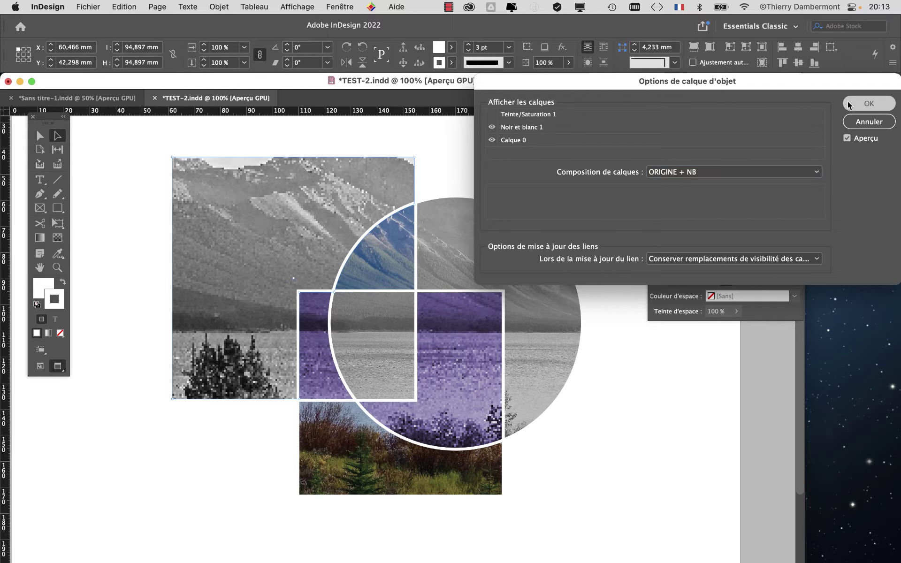
{"action": "left_click", "coordinate": [502, 137]}
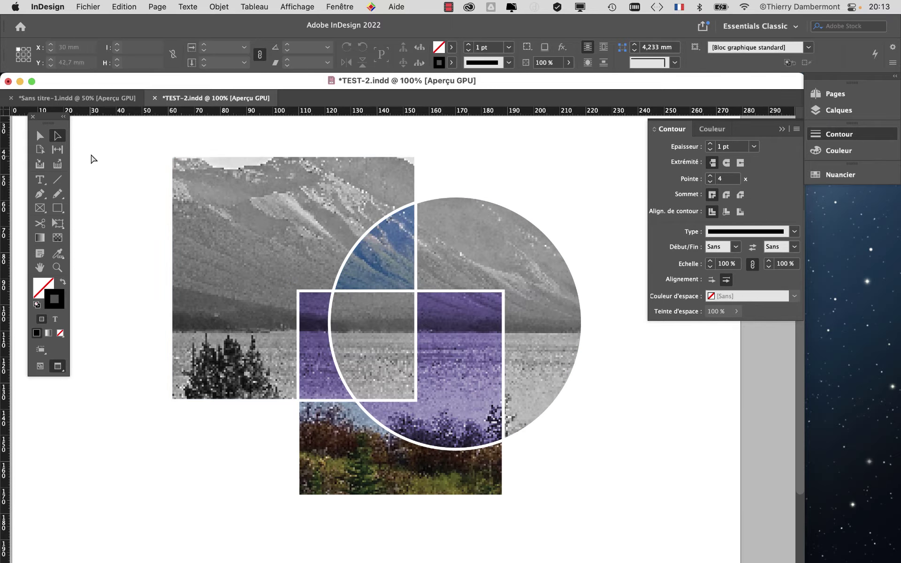
Save the layout as a new document named TEST-3.indd in the same folder.
{"action": "left_click", "coordinate": [100, 7]}
{"action": "left_click", "coordinate": [108, 106]}
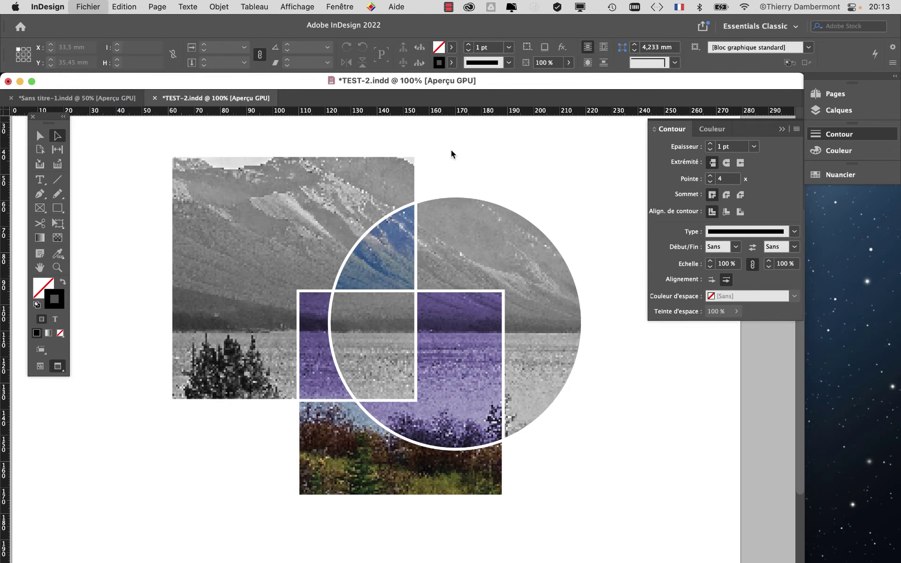
{"action": "left_click", "coordinate": [498, 77]}
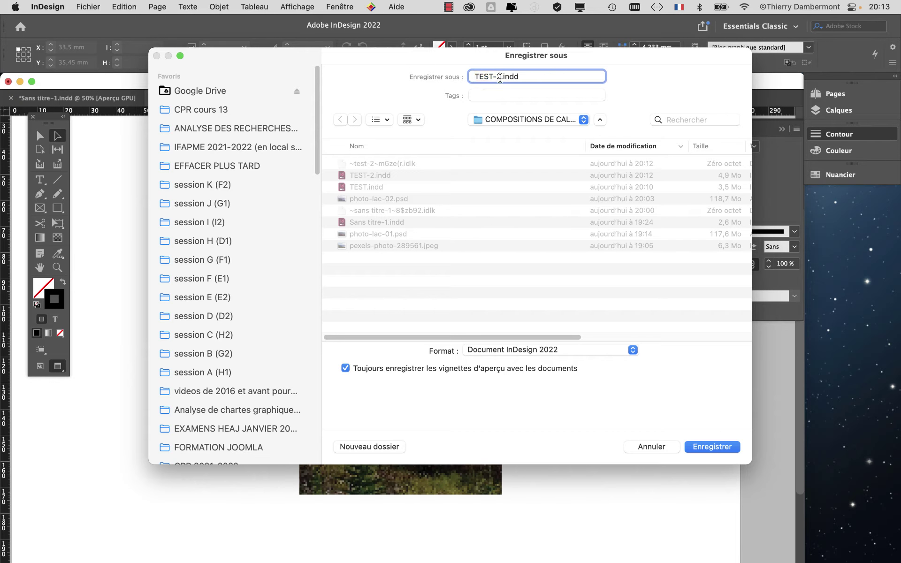
{"action": "key", "text": "Delete"}
{"action": "type", "text": "3"}
{"action": "left_click", "coordinate": [731, 447]}
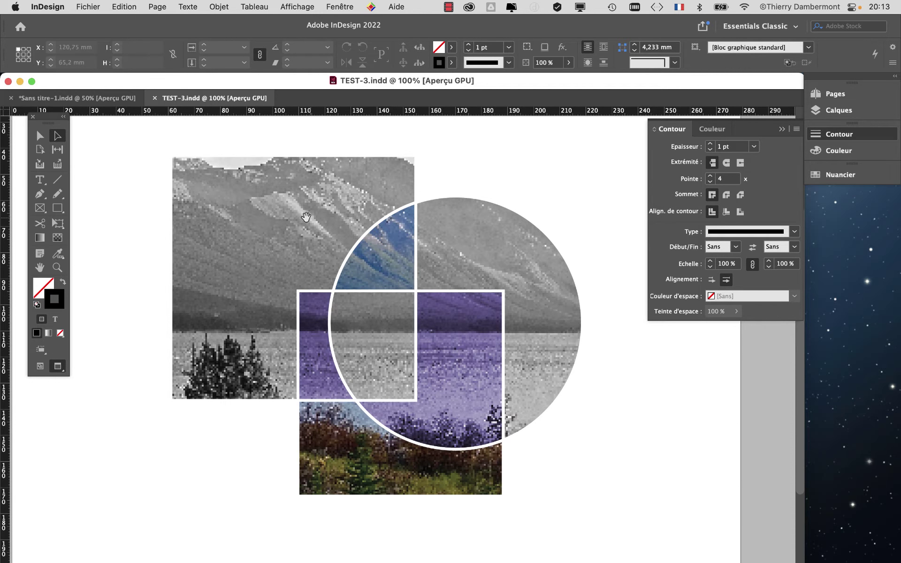
Examine the view's display performance options, comparing fast, standard and high-quality display.
{"action": "scroll", "coordinate": [305, 221], "scroll_direction": "up", "scroll_amount": 1}
{"action": "scroll", "coordinate": [305, 220], "scroll_direction": "down", "scroll_amount": 1}
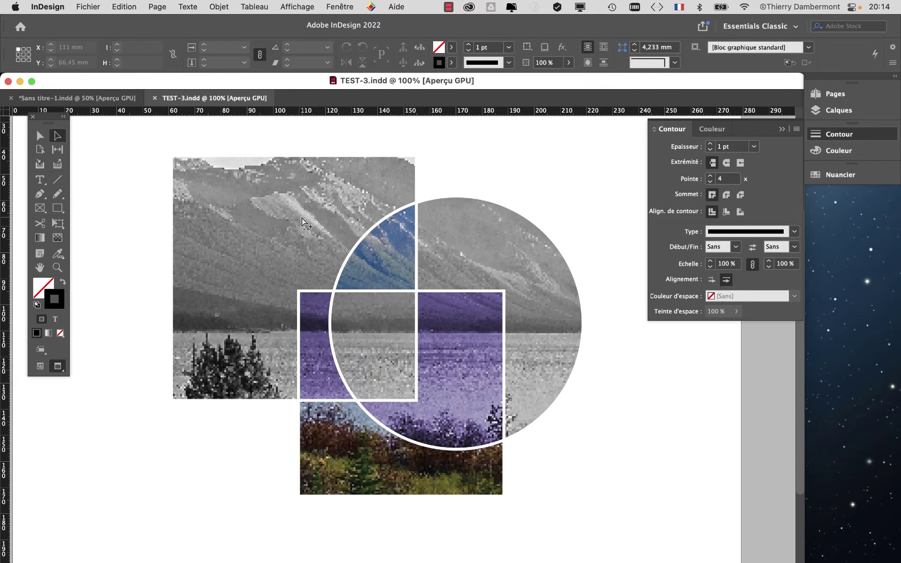
{"action": "left_click", "coordinate": [40, 136]}
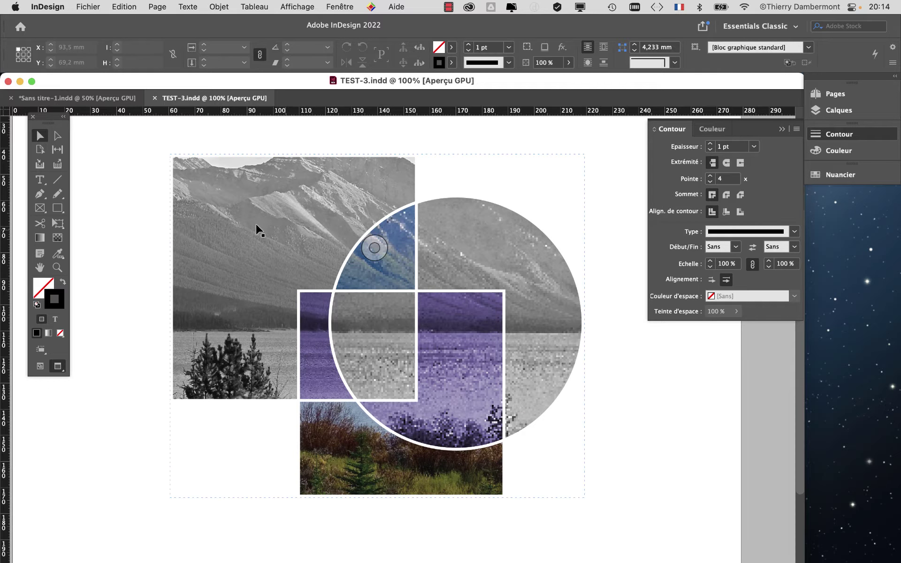
{"action": "left_click", "coordinate": [297, 6]}
{"action": "mouse_move", "coordinate": [370, 225]}
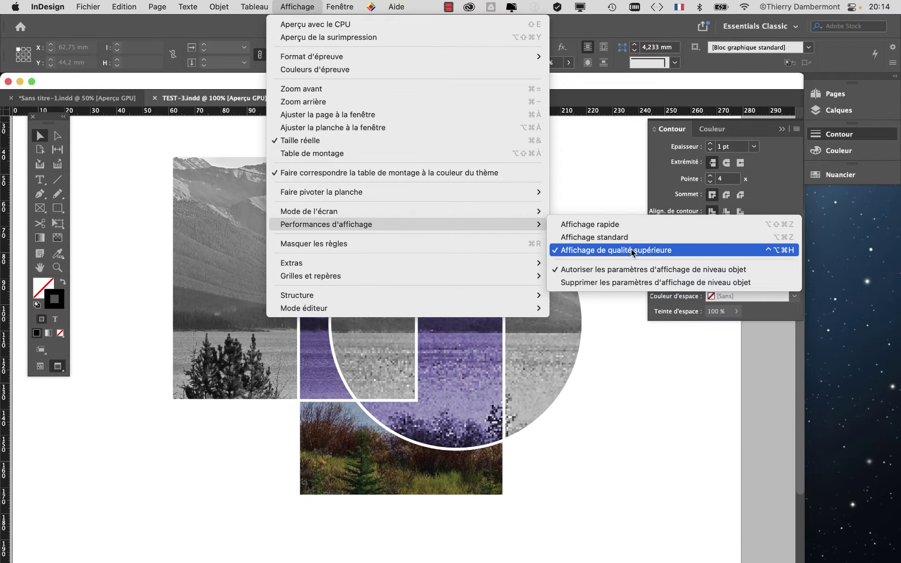
{"action": "left_click", "coordinate": [610, 237]}
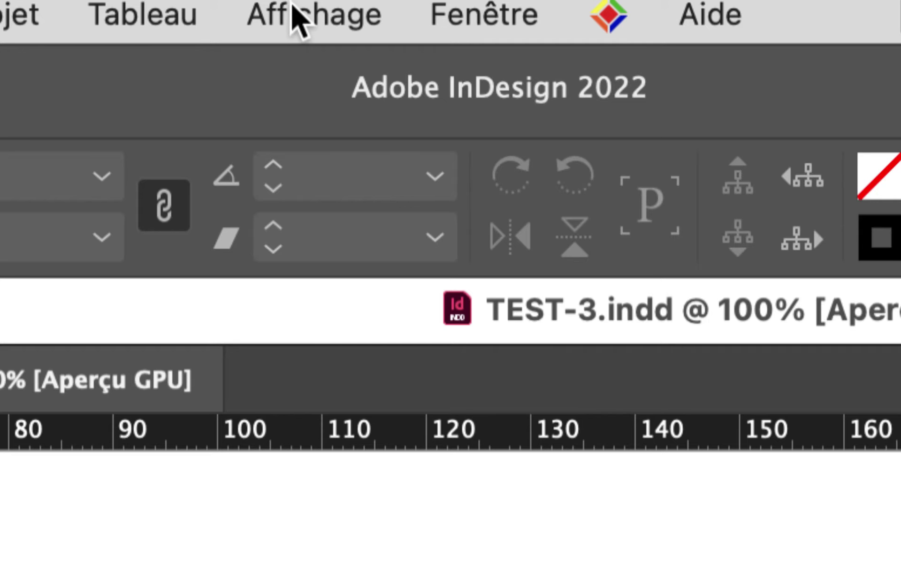
{"action": "left_click", "coordinate": [295, 18]}
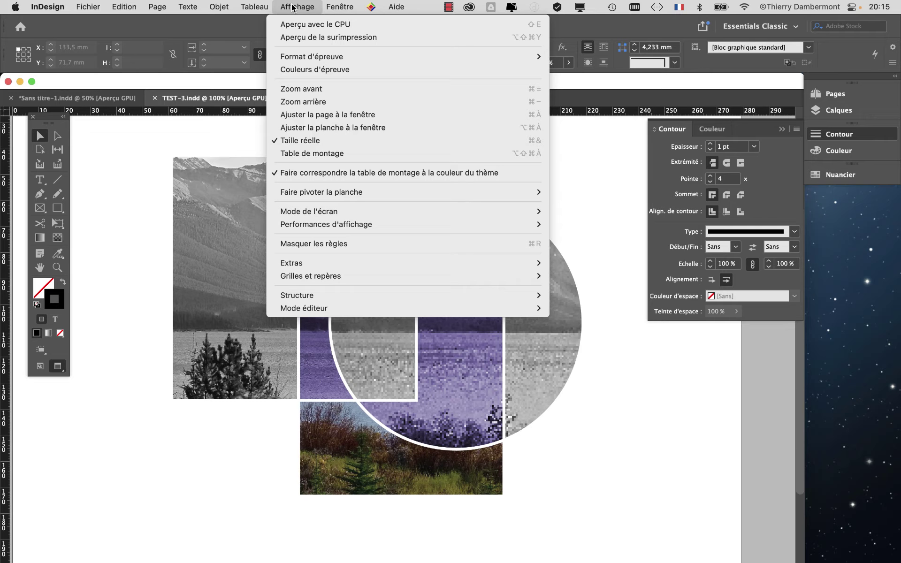
{"action": "mouse_move", "coordinate": [497, 211]}
{"action": "left_click", "coordinate": [604, 165]}
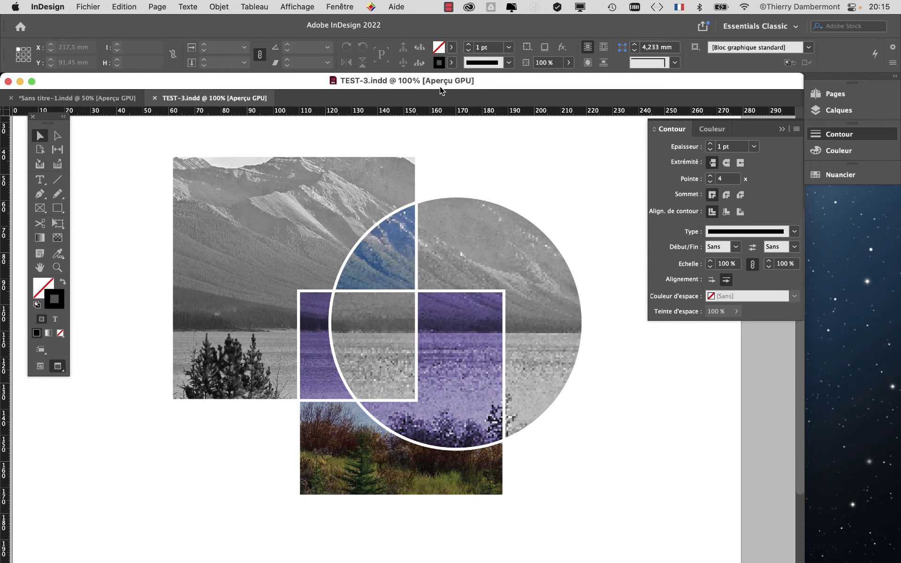
Review the GPU performance preferences and close them without changing anything.
{"action": "left_click", "coordinate": [59, 10]}
{"action": "mouse_move", "coordinate": [61, 37]}
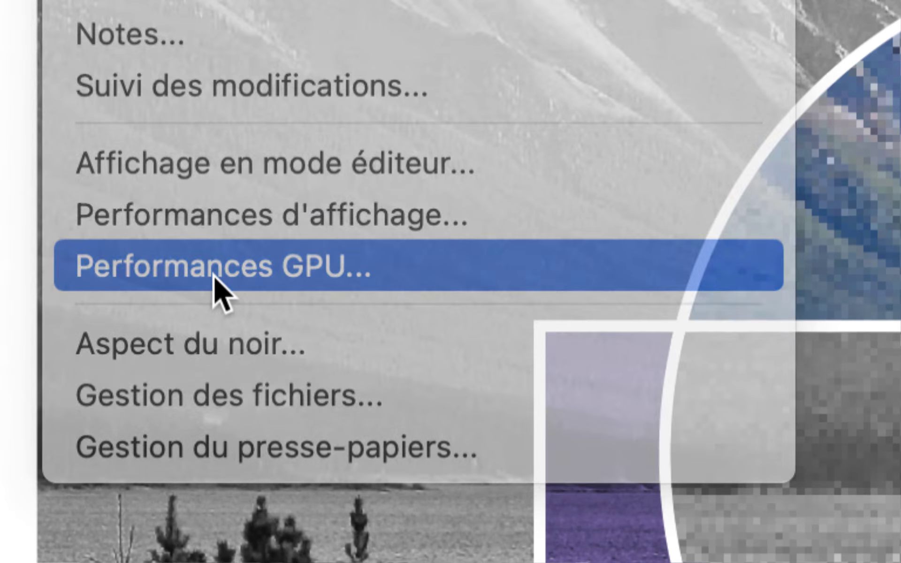
{"action": "left_click", "coordinate": [214, 277]}
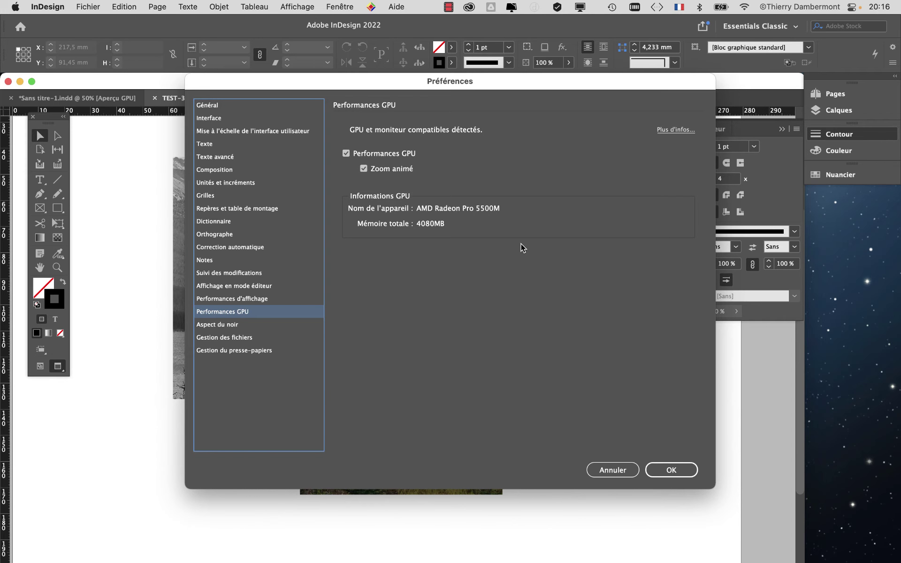
{"action": "left_click", "coordinate": [602, 469]}
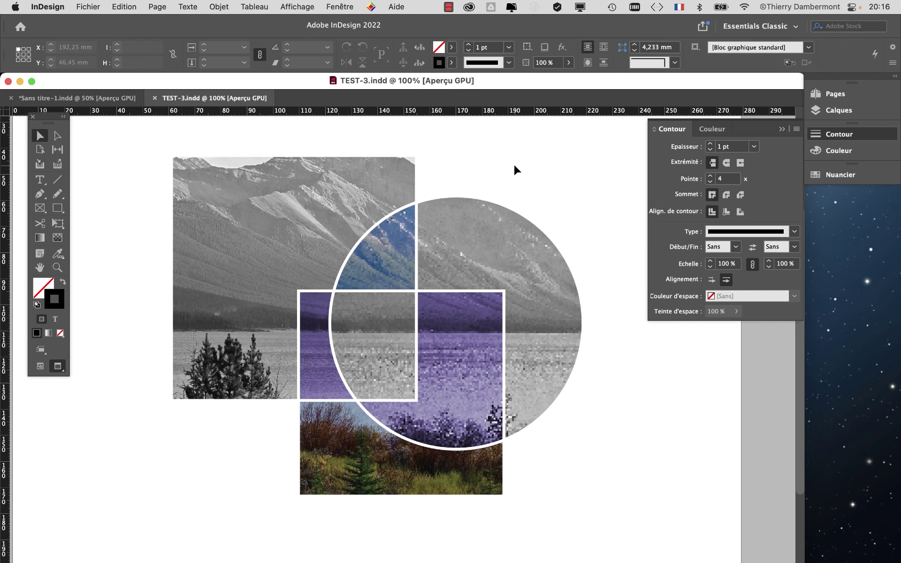
Switch to Photoshop and set the Teinte/Saturation 1 adjustment of photo-lac-02.psd to hue 40 and saturation 32.
{"action": "key", "text": "super+Tab"}
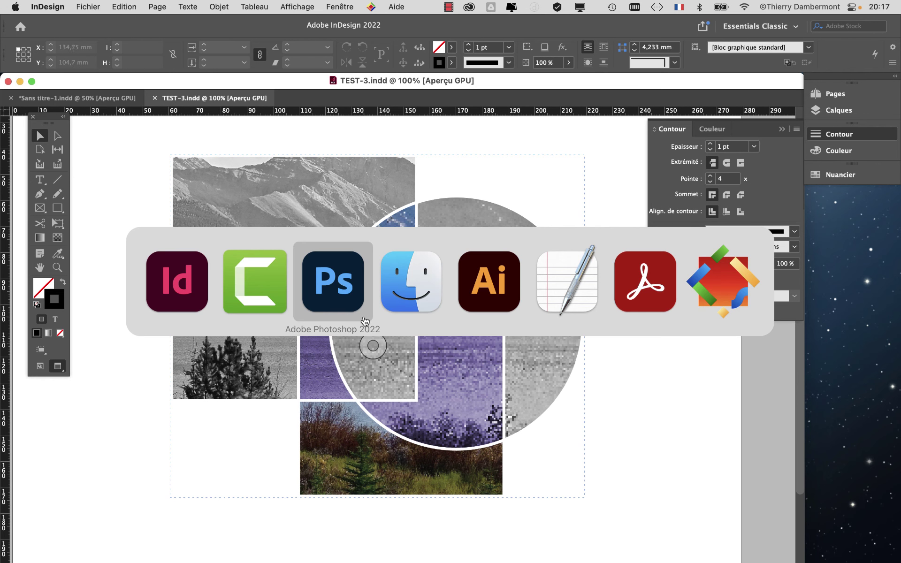
{"action": "left_click", "coordinate": [320, 302]}
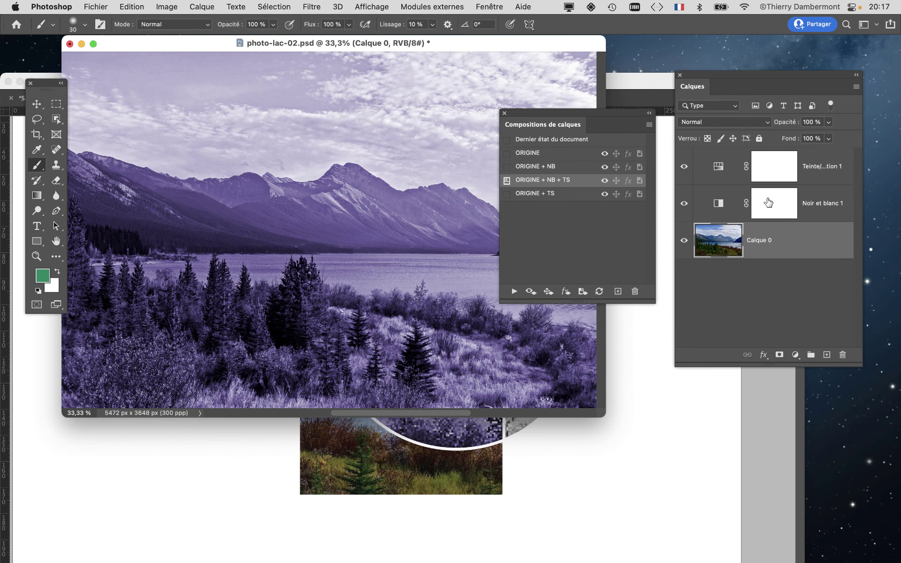
{"action": "left_click", "coordinate": [721, 168]}
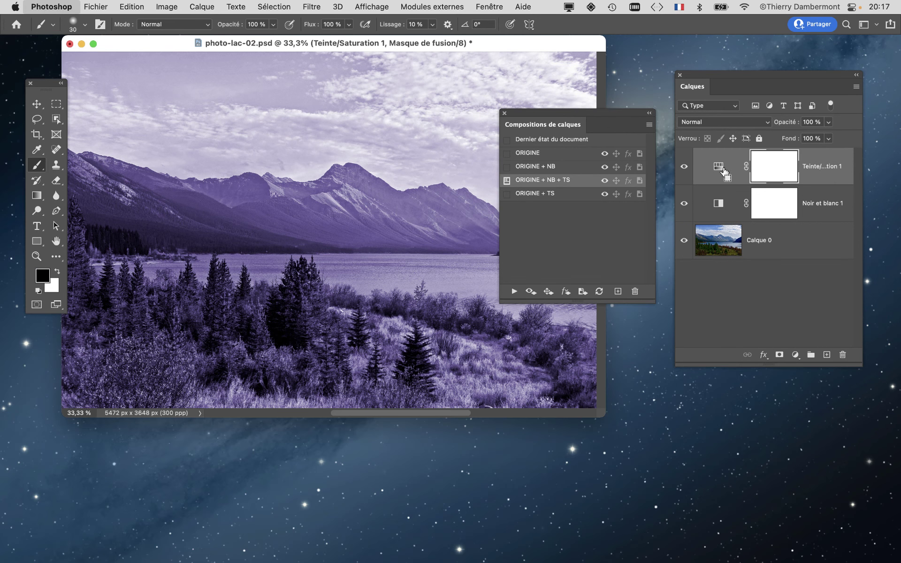
{"action": "key", "text": "super+alt+h"}
{"action": "double_click", "coordinate": [720, 168]}
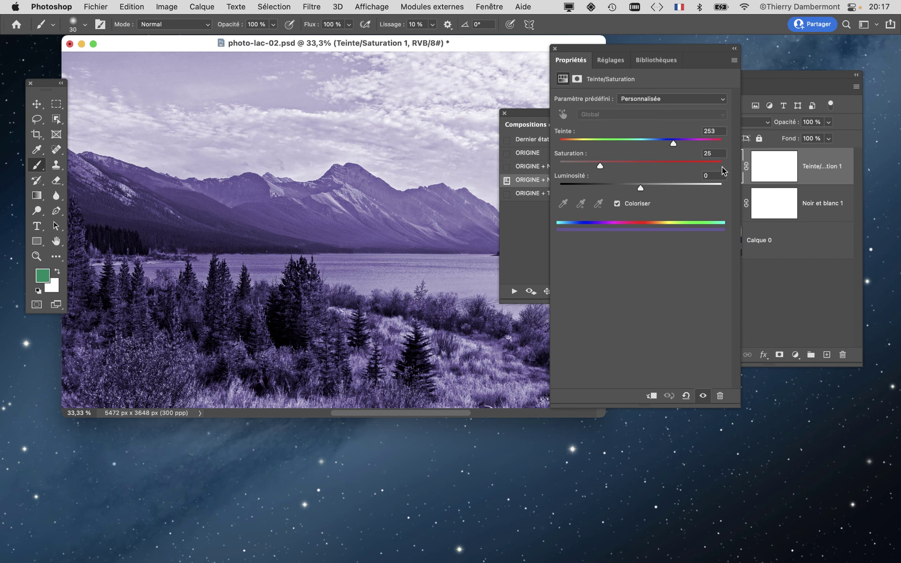
{"action": "left_click_drag", "start_coordinate": [617, 142], "coordinate": [611, 165]}
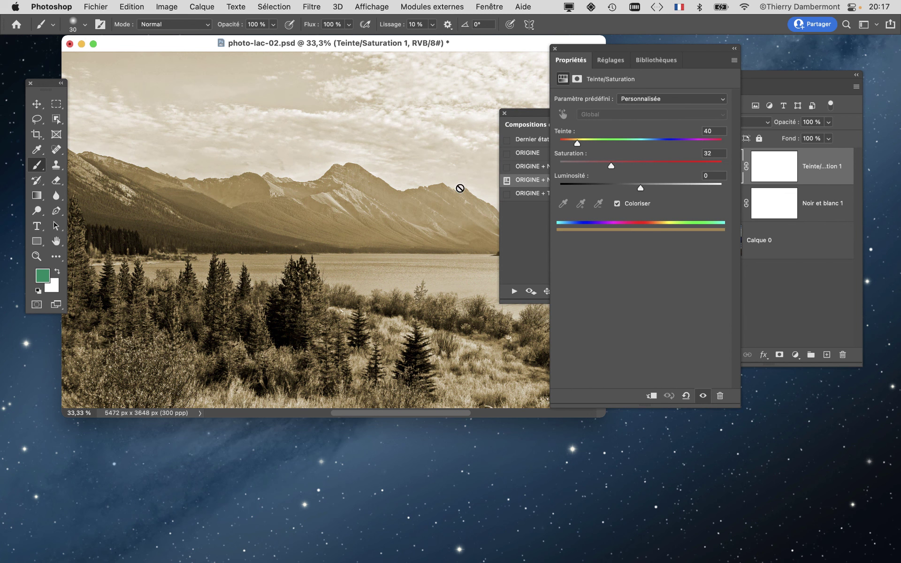
Save photo-lac-02.psd and switch back to the TEST-3.indd layout in InDesign.
{"action": "left_click", "coordinate": [96, 5]}
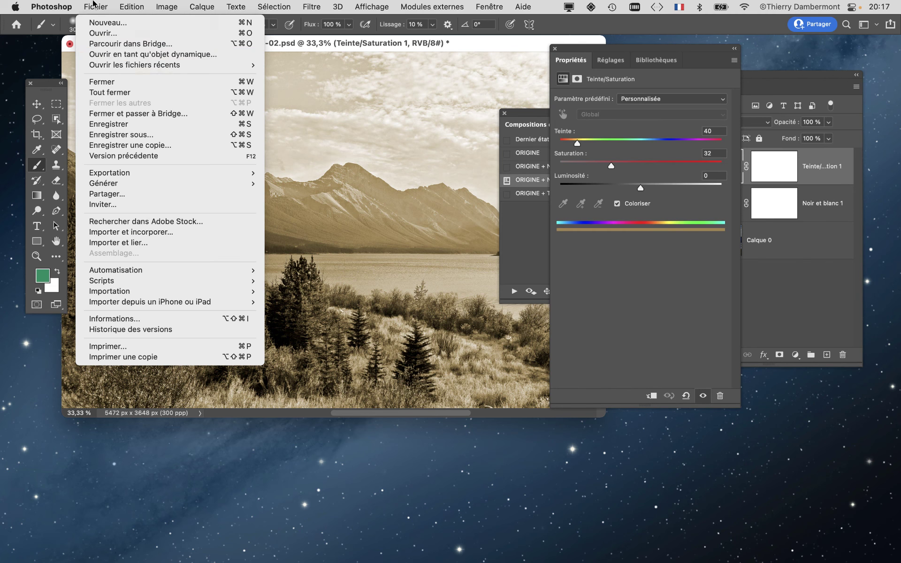
{"action": "left_click", "coordinate": [141, 123]}
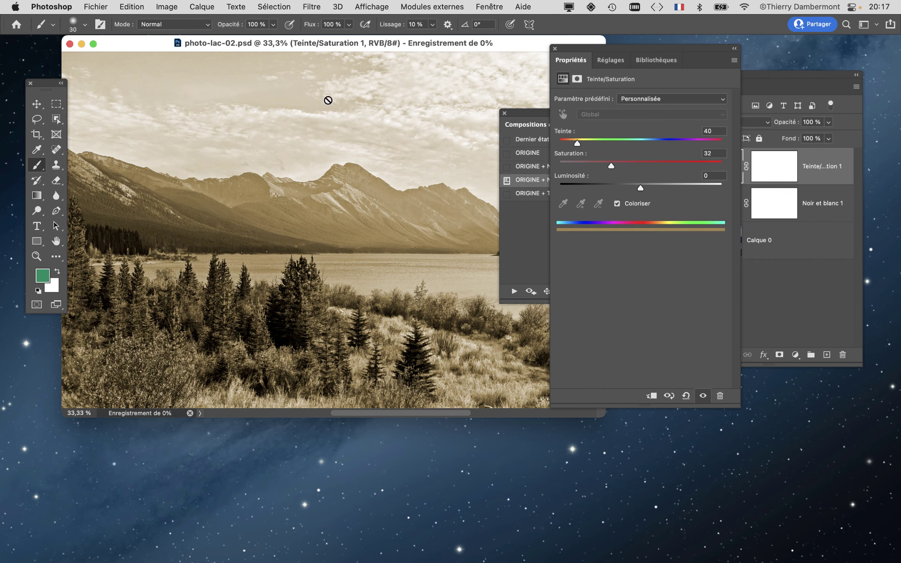
{"action": "key", "text": "super+Tab"}
{"action": "key", "text": "super+Tab"}
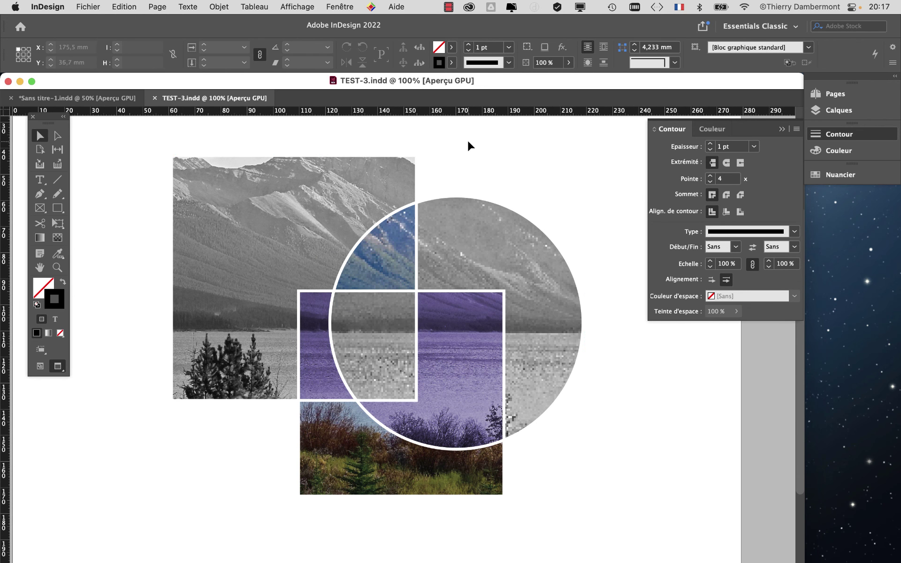
Update the modified photo-lac-02.psd link for all its placed instances and close the list of links.
{"action": "left_click", "coordinate": [349, 8]}
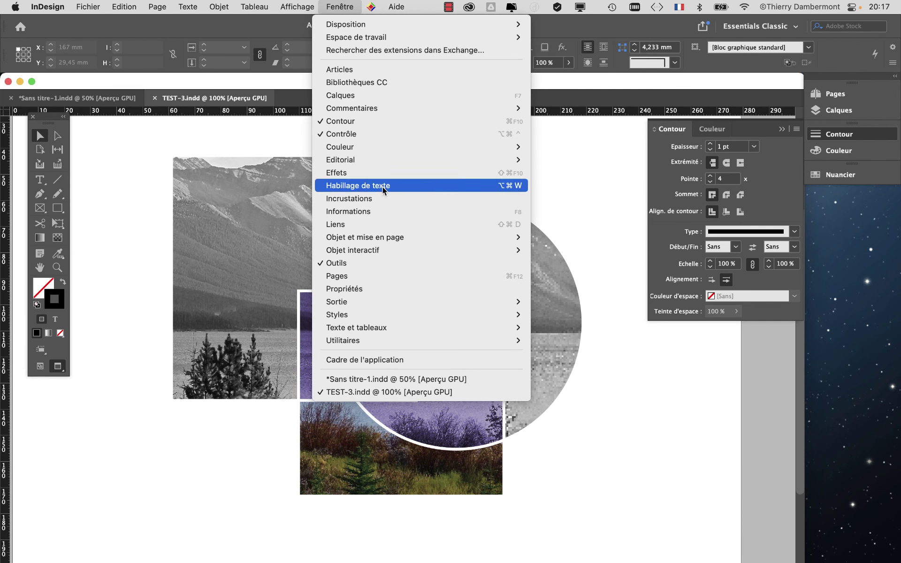
{"action": "left_click", "coordinate": [381, 225]}
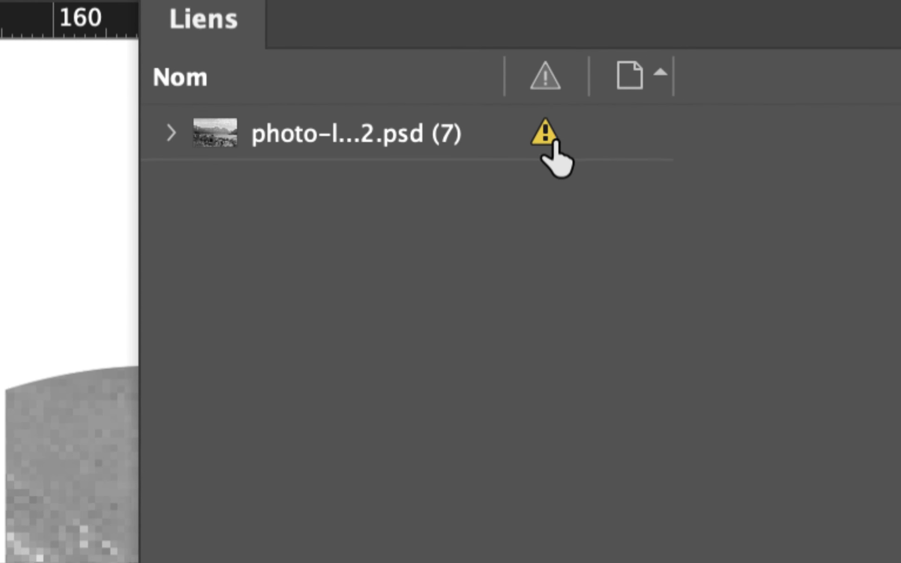
{"action": "left_click", "coordinate": [554, 140]}
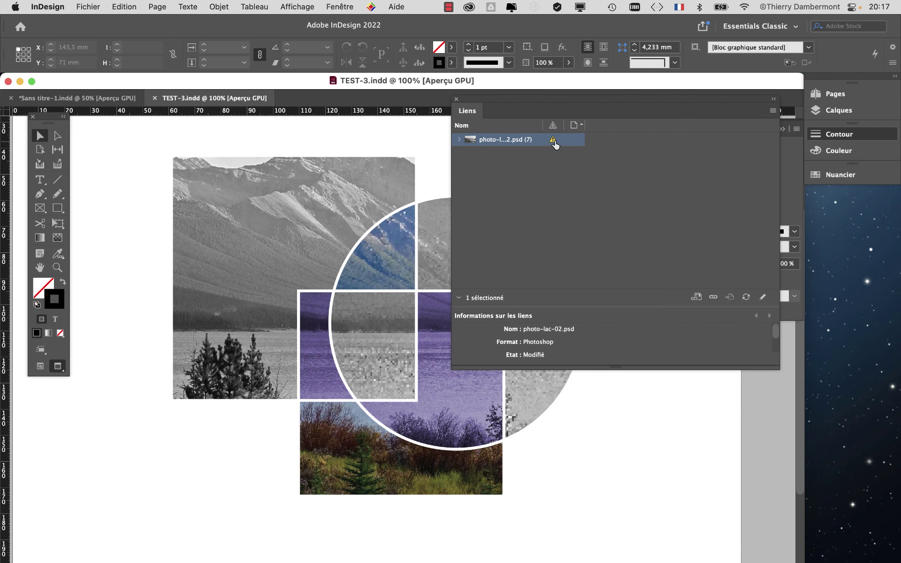
{"action": "double_click", "coordinate": [549, 136]}
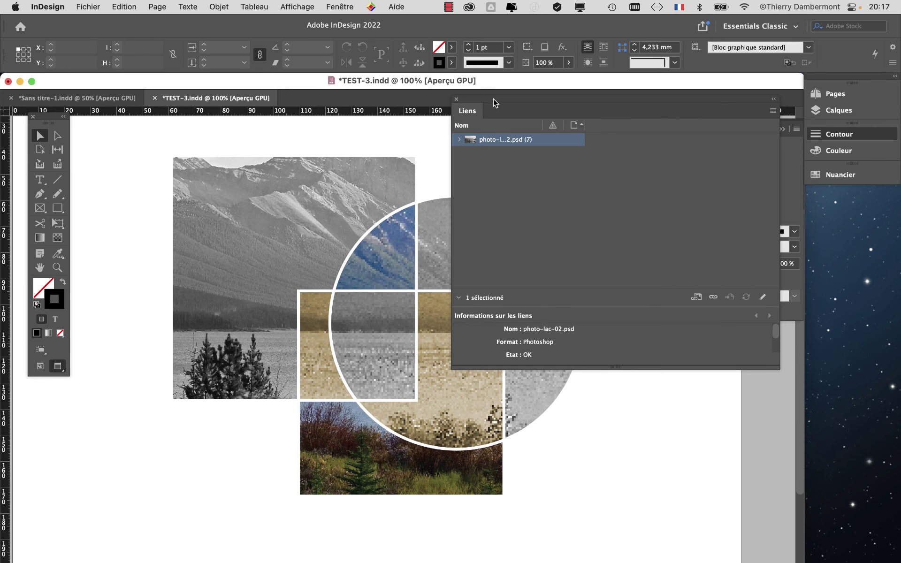
{"action": "left_click_drag", "start_coordinate": [493, 98], "coordinate": [597, 402]}
{"action": "left_click", "coordinate": [596, 381]}
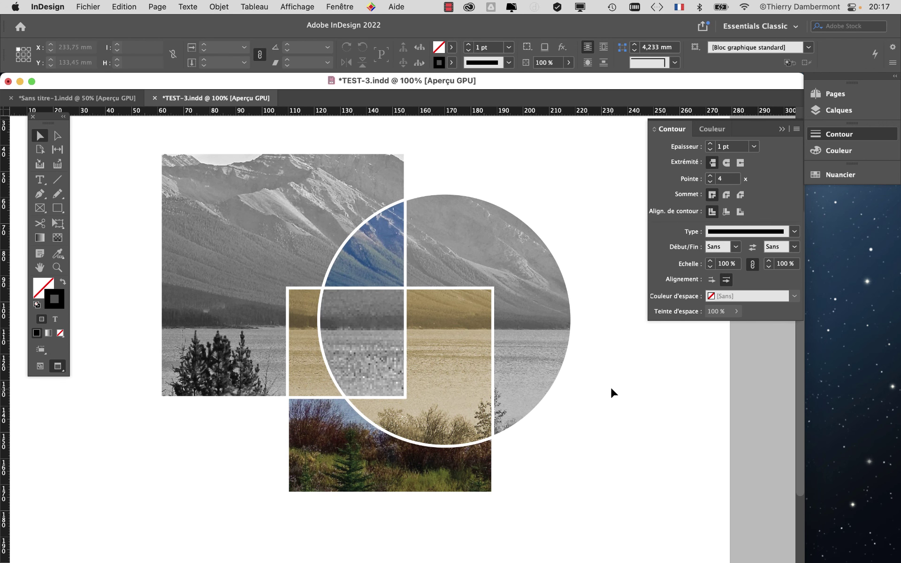